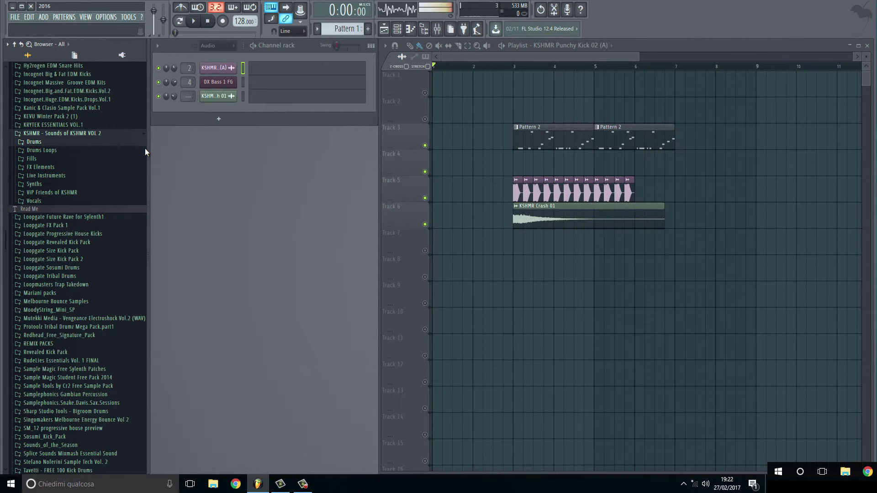
# - Insert an FPC drum machine above the KSHMR Crash 01 channel and audition its top-row pads
pyautogui.rightClick(224, 96)
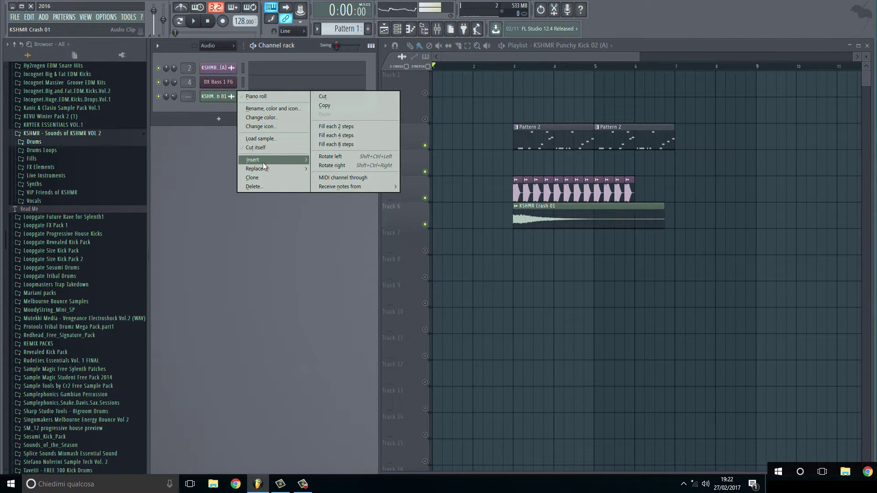
pyautogui.moveTo(262, 163)
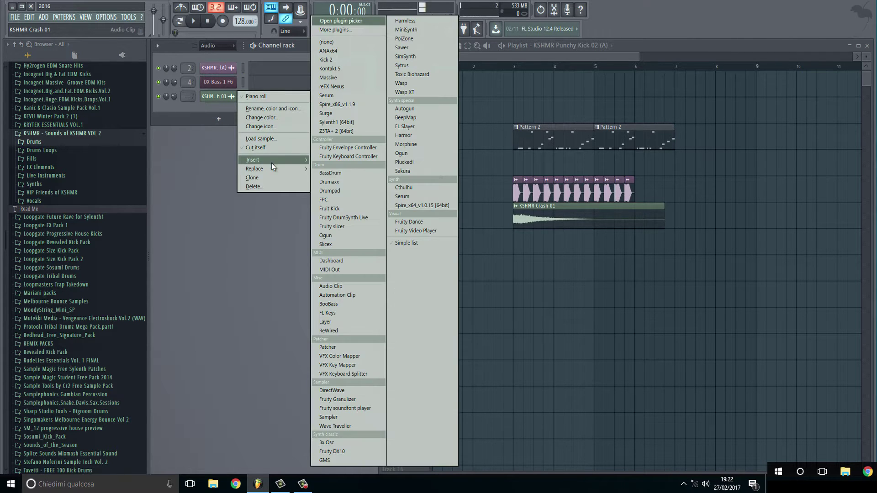
pyautogui.click(373, 200)
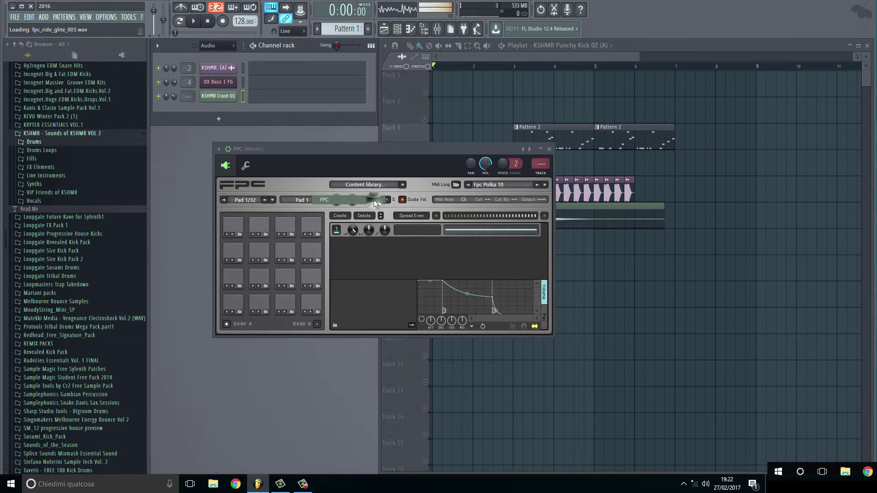
pyautogui.click(233, 227)
pyautogui.click(260, 228)
pyautogui.click(287, 228)
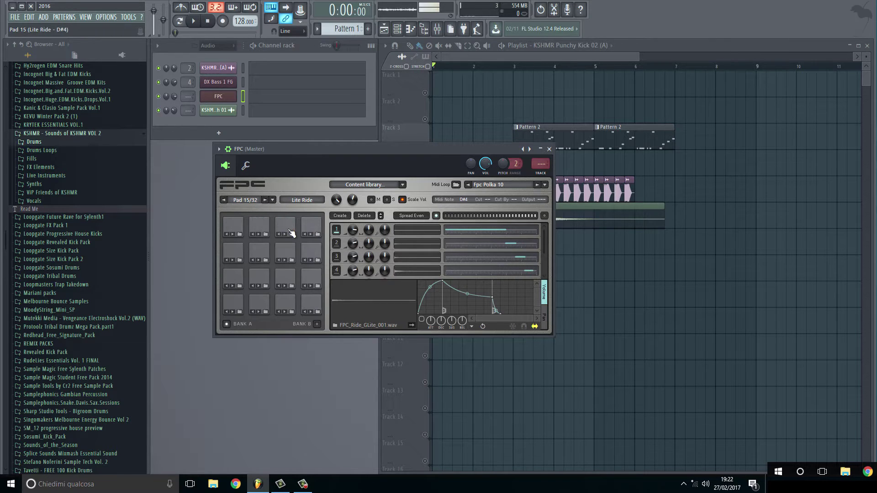
# - Switch the FPC to Bank B by selecting pad 17 and test the empty top-row pads
pyautogui.click(273, 200)
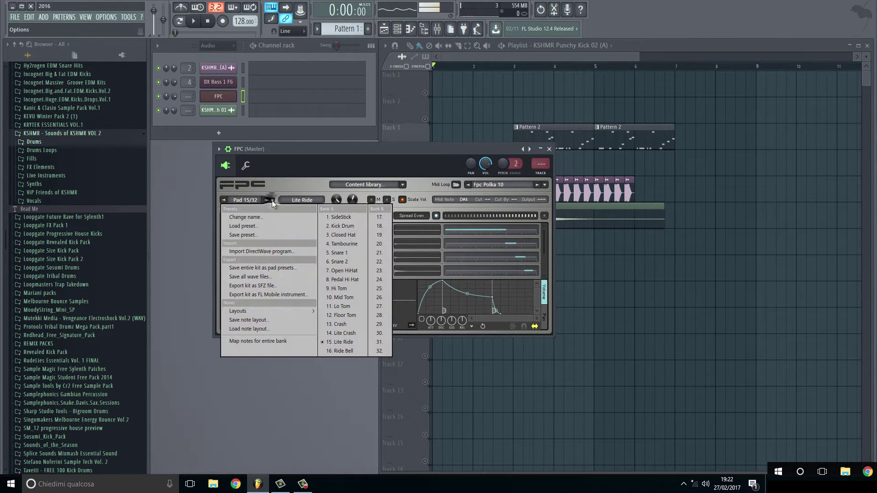
pyautogui.click(376, 216)
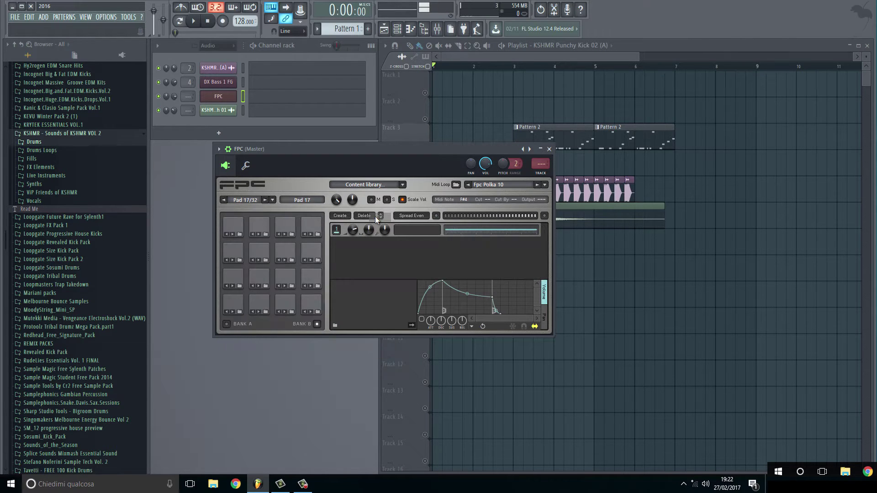
pyautogui.click(238, 225)
pyautogui.click(259, 226)
pyautogui.click(285, 226)
pyautogui.click(311, 226)
# - Load KSHMR Tom 04 - A, Tom 11 - C, Basic Tom 02 - G# and Tom 17 - E onto pads 29 to 32
pyautogui.moveTo(245, 248); pyautogui.dragTo(231, 229)
pyautogui.click(61, 320)
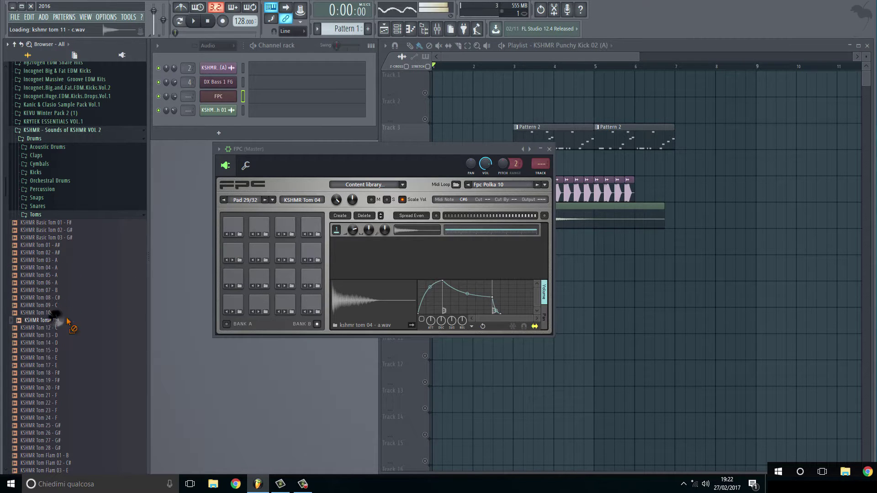
pyautogui.moveTo(67, 317); pyautogui.dragTo(259, 227)
pyautogui.moveTo(54, 230); pyautogui.dragTo(291, 224)
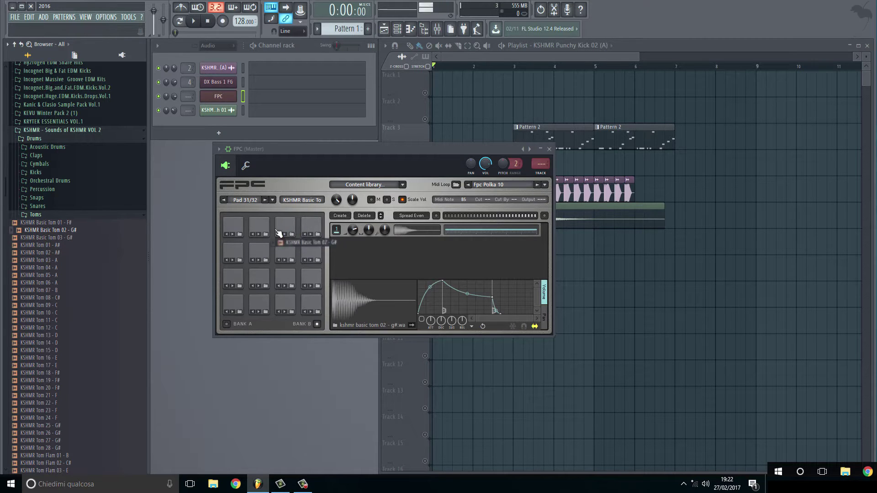
pyautogui.moveTo(54, 365); pyautogui.dragTo(308, 225)
# - Audition the four tom samples on the top-row pads of Bank B
pyautogui.click(308, 225)
pyautogui.click(285, 226)
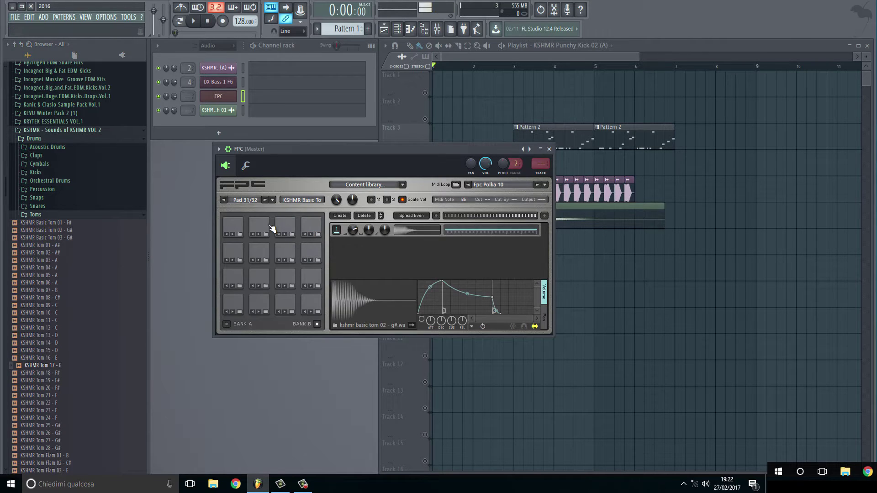
pyautogui.click(259, 226)
pyautogui.click(234, 227)
pyautogui.click(259, 226)
pyautogui.click(285, 225)
pyautogui.click(303, 225)
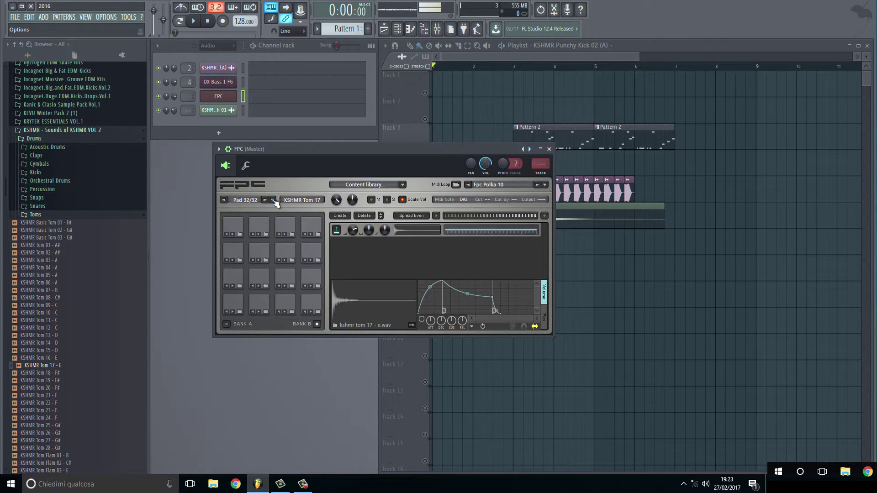
# - Load KSHMR Tom 23 - F onto pad 25 and KSHMR Hard Snare 02 (A) onto pad 26, and audition the pads
pyautogui.moveTo(50, 411); pyautogui.dragTo(230, 250)
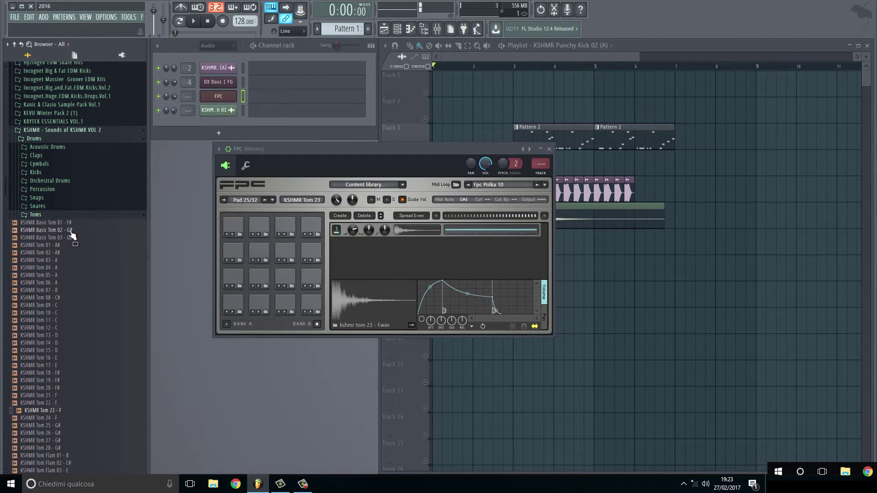
pyautogui.click(38, 216)
pyautogui.click(38, 206)
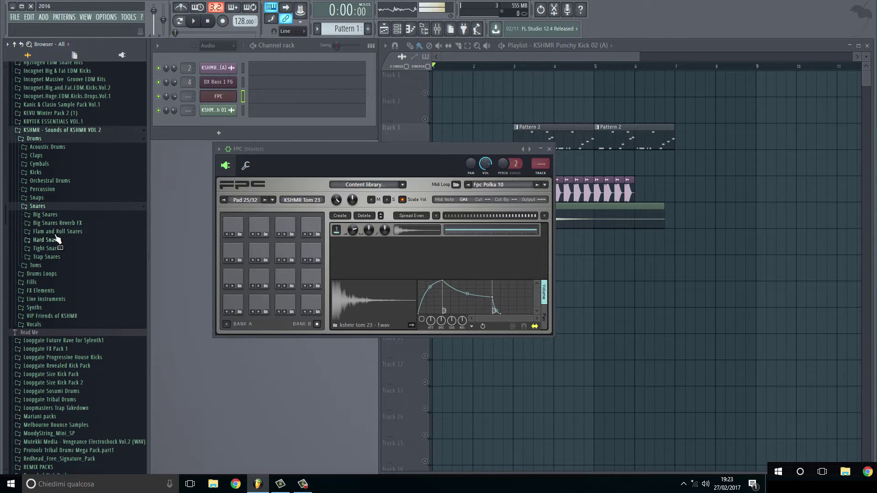
pyautogui.click(47, 240)
pyautogui.click(51, 263)
pyautogui.click(46, 255)
pyautogui.moveTo(46, 255); pyautogui.dragTo(237, 254)
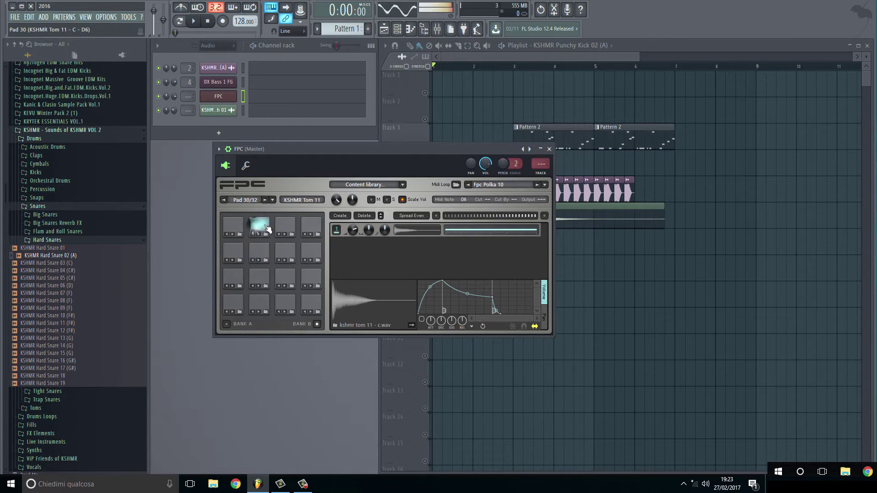
pyautogui.click(238, 254)
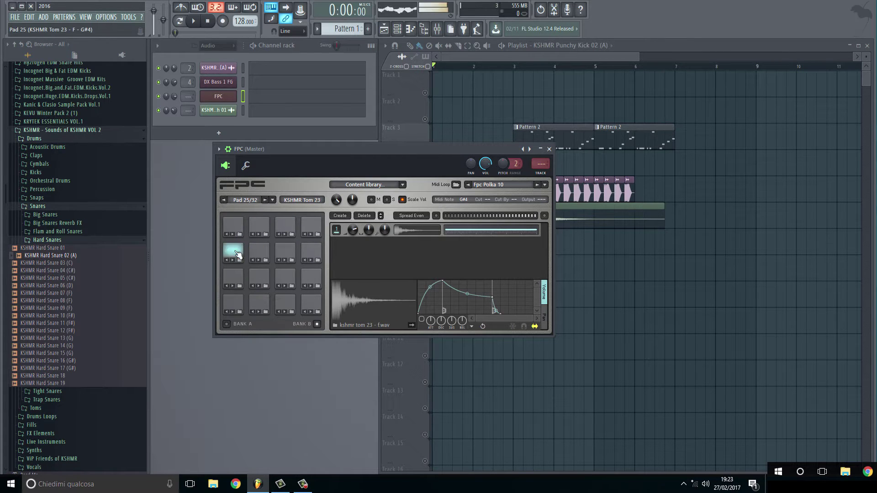
pyautogui.click(341, 233)
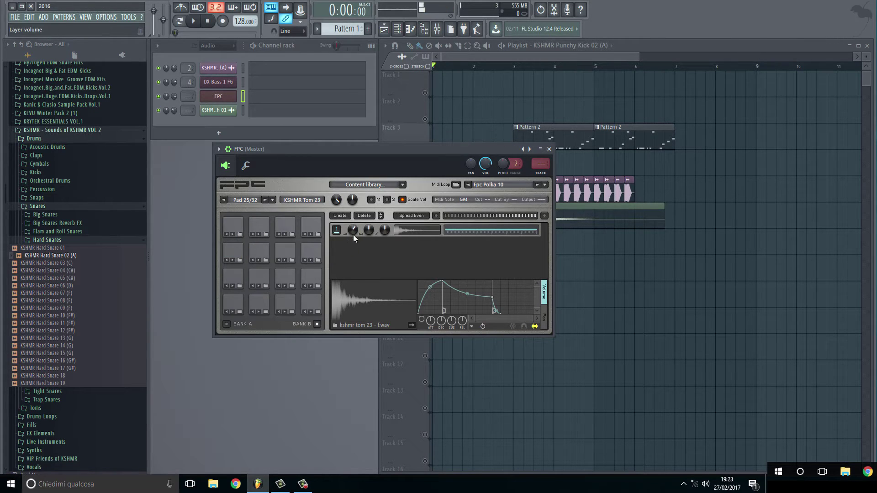
pyautogui.click(235, 256)
# - Load KSHMR Tight Snare 10 (E) onto pad 27 and KSHMR Trap Snare 01 (A) onto pad 28, and audition pad 28
pyautogui.moveTo(78, 323); pyautogui.dragTo(279, 252)
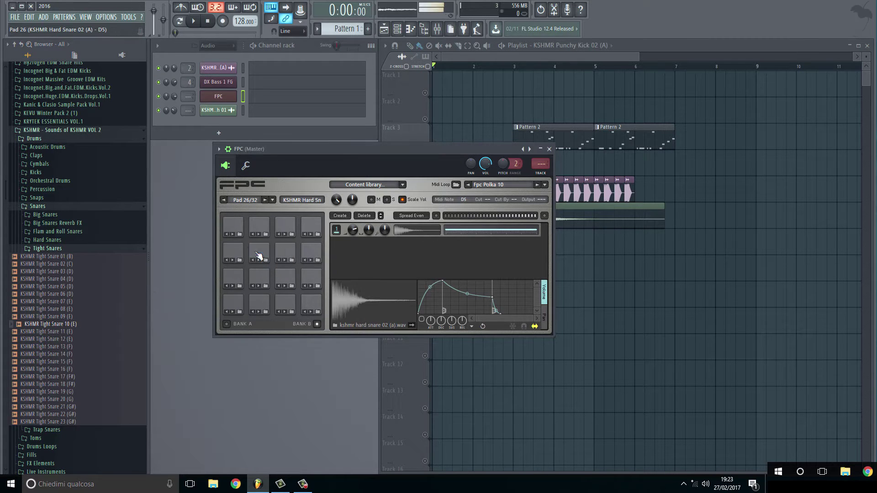
pyautogui.click(47, 248)
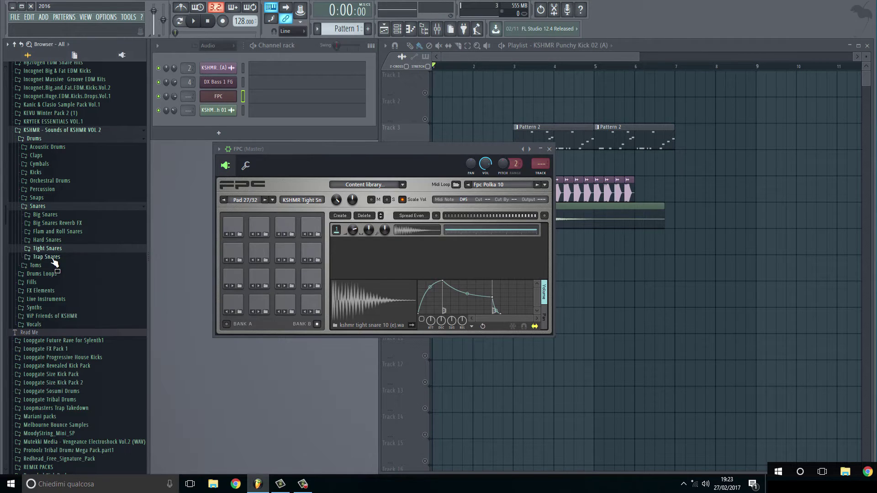
pyautogui.click(46, 256)
pyautogui.click(45, 280)
pyautogui.moveTo(48, 325); pyautogui.dragTo(69, 313)
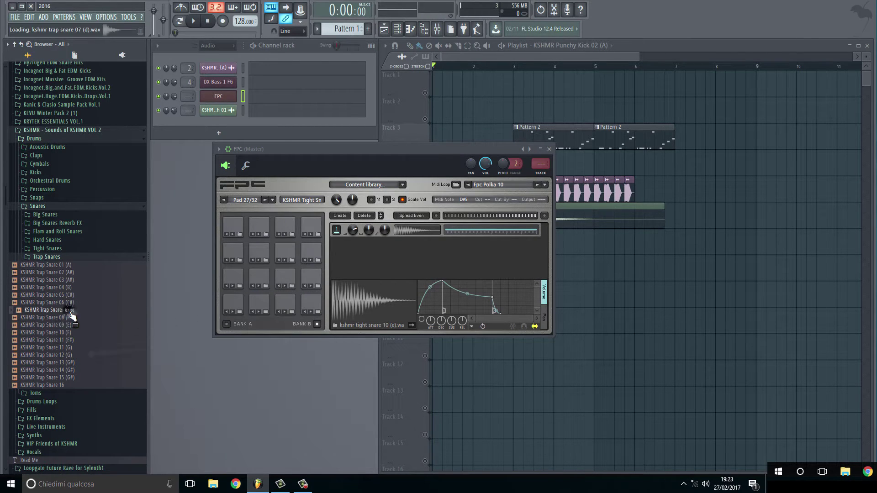
pyautogui.click(69, 355)
pyautogui.moveTo(51, 265); pyautogui.dragTo(315, 253)
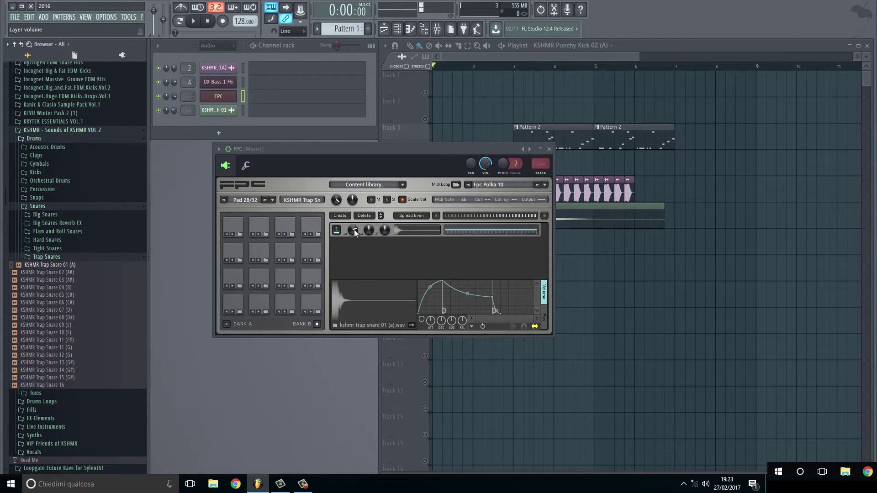
pyautogui.click(314, 254)
pyautogui.click(314, 254)
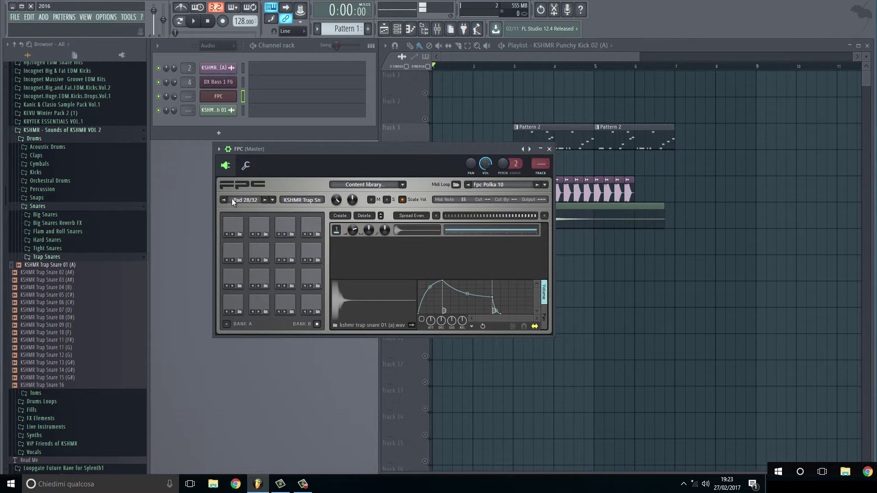
# - Map notes for the entire Bank B and open the FPC channel's piano roll
pyautogui.click(273, 200)
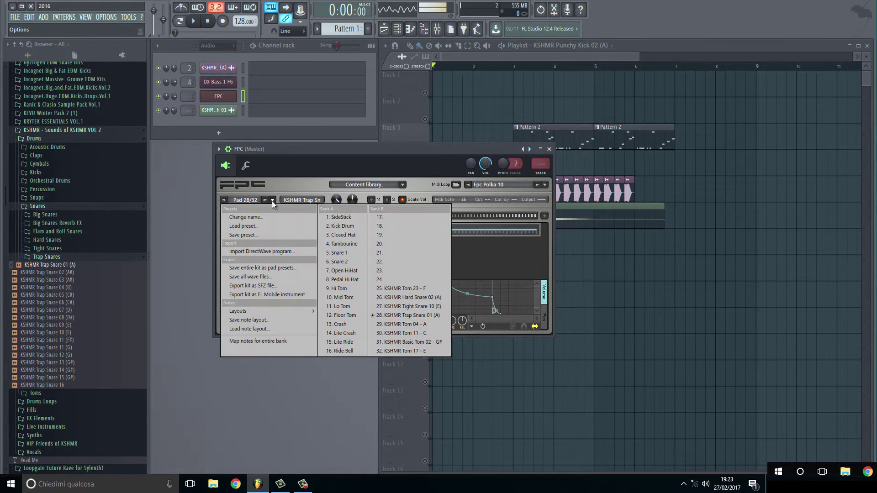
pyautogui.click(267, 340)
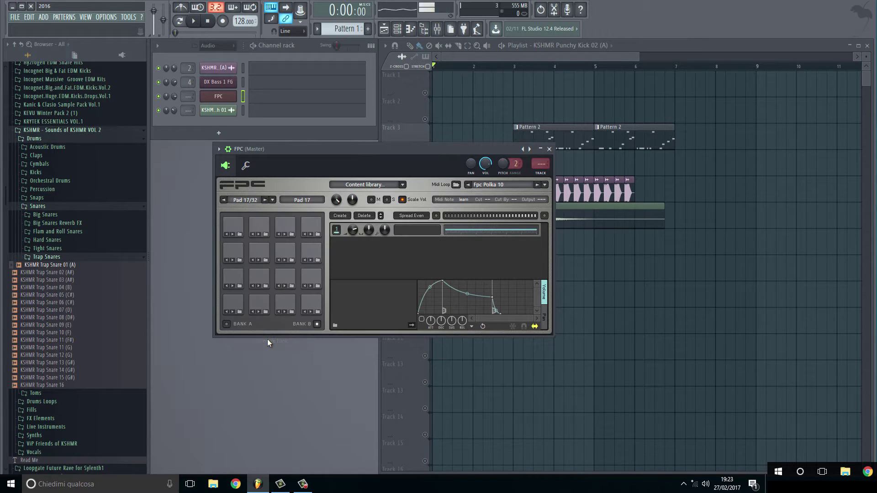
pyautogui.rightClick(224, 98)
pyautogui.click(244, 97)
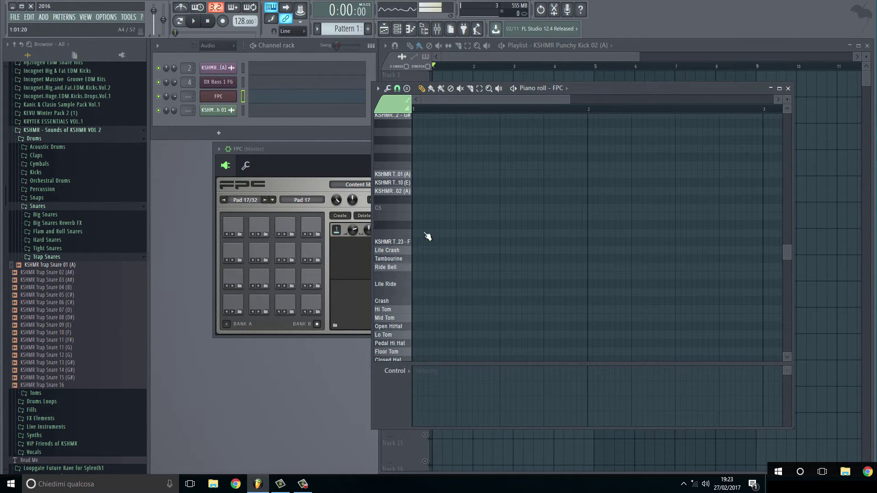
# - Draw stacked notes at the start of bar 1 for Tom 23, Hard Snare 02, Tight Snare 10 and Trap Snare 01
pyautogui.click(436, 191)
pyautogui.moveTo(441, 194); pyautogui.dragTo(563, 174)
pyautogui.scroll(4, 461, 288)
pyautogui.moveTo(460, 288); pyautogui.dragTo(457, 233)
pyautogui.click(433, 224)
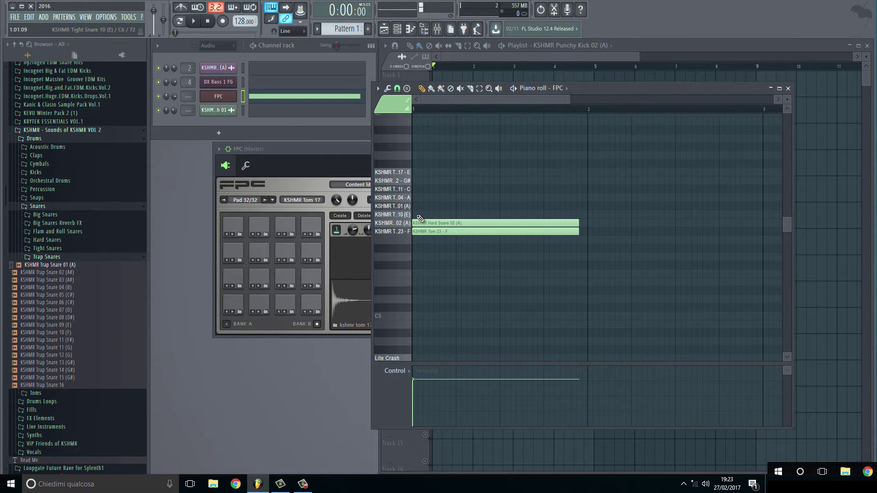
pyautogui.click(418, 214)
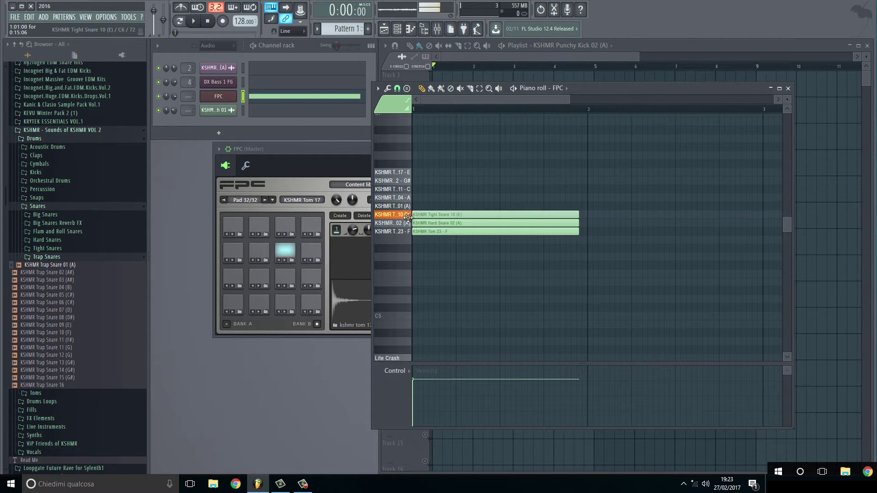
pyautogui.click(419, 206)
# - Add notes for Tom 04, Tom 11, Basic Tom 02 and Tom 17, aligned to the start of bar 1
pyautogui.click(434, 198)
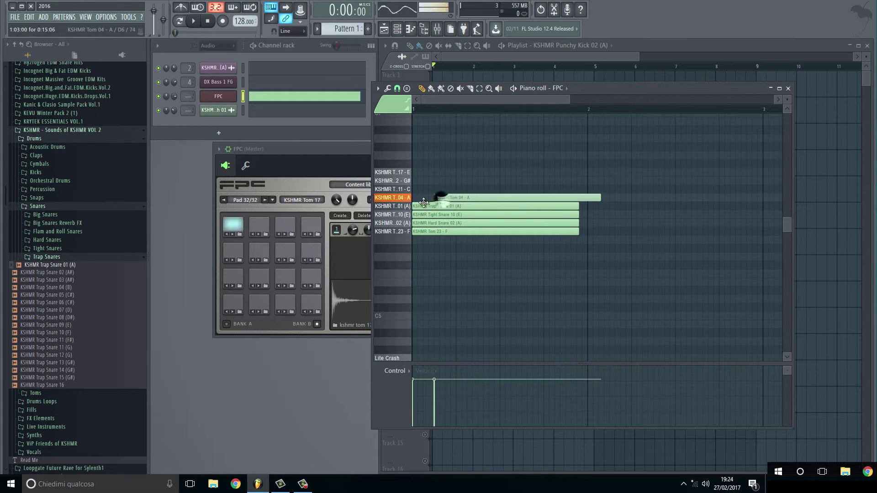
pyautogui.click(418, 189)
pyautogui.click(416, 180)
pyautogui.click(414, 172)
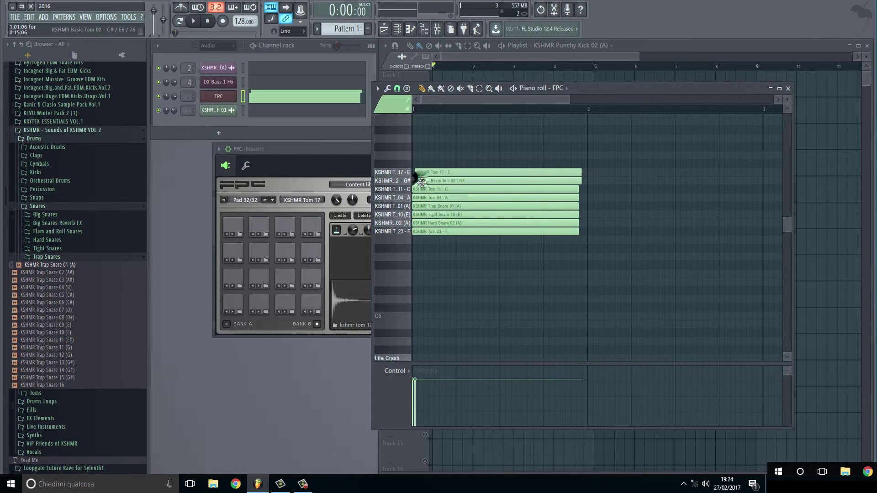
pyautogui.click(415, 180)
pyautogui.click(416, 173)
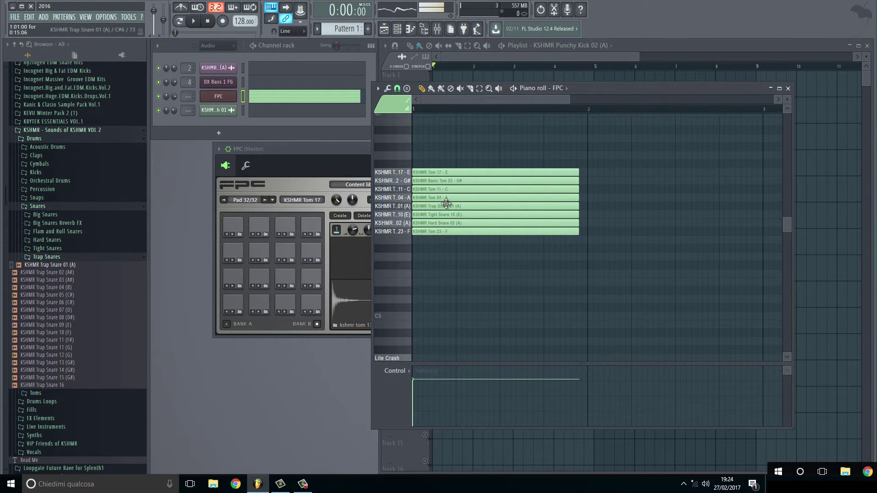
# - Lengthen all eight stacked notes together to the end of bar 1
pyautogui.hotkey('ctrl', 'a')
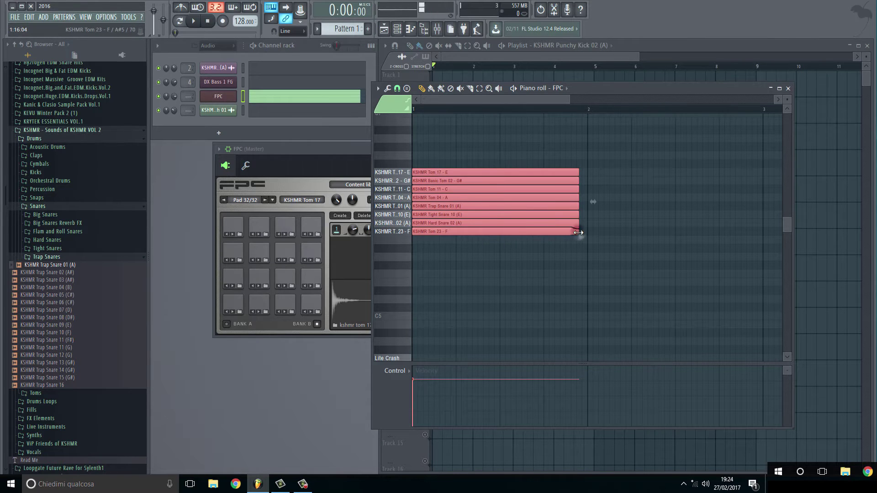
pyautogui.moveTo(578, 231); pyautogui.dragTo(587, 231)
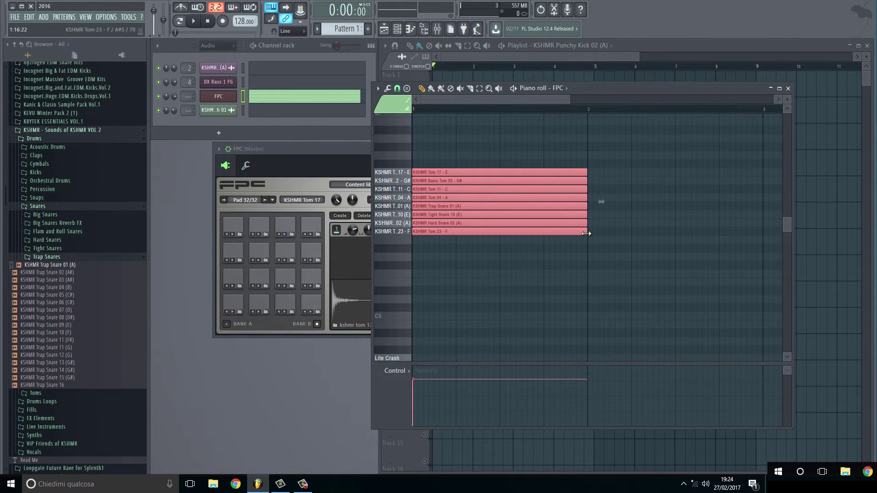
# - Turn on the FPC channel's arpeggiator with random direction and set its time to 2 steps
pyautogui.click(231, 98)
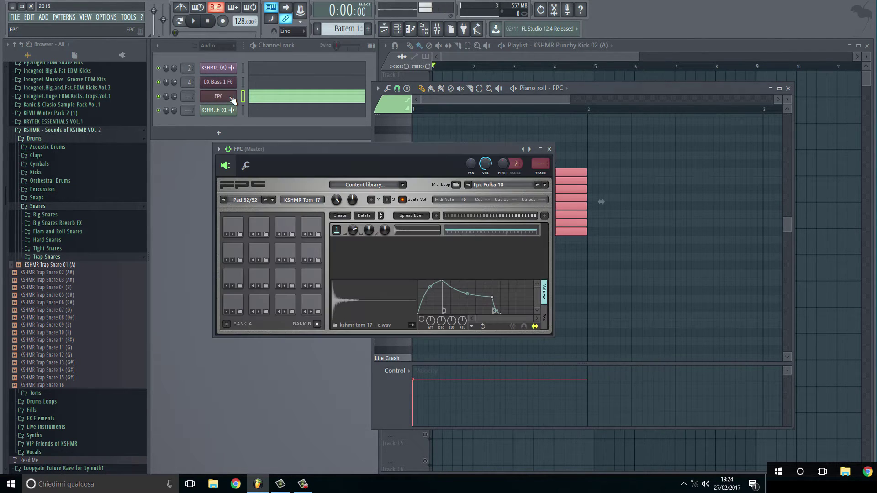
pyautogui.click(248, 167)
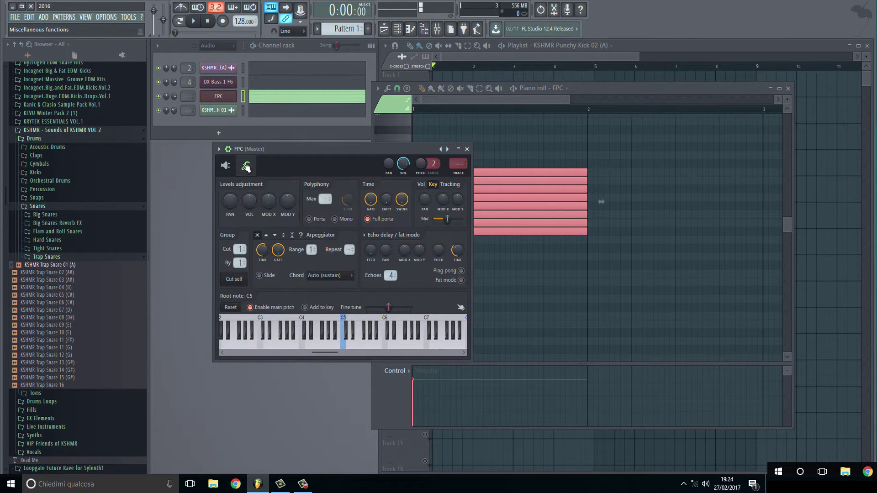
pyautogui.click(301, 235)
pyautogui.rightClick(267, 254)
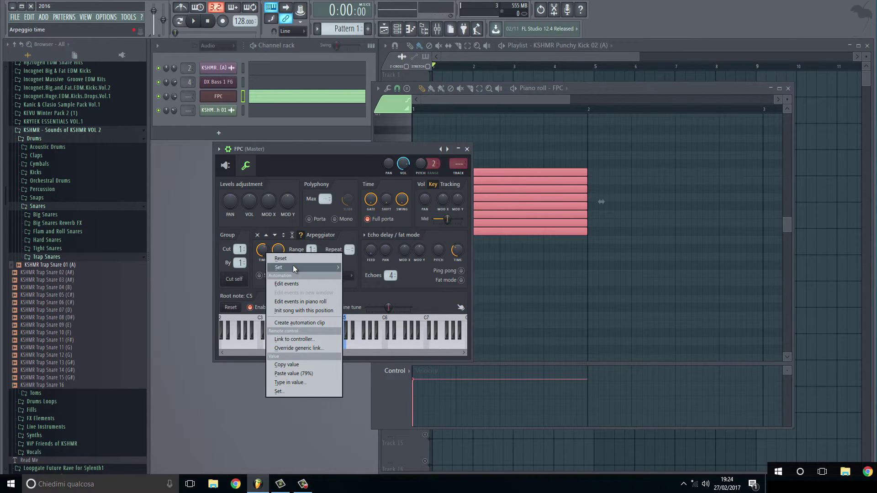
pyautogui.moveTo(293, 269)
pyautogui.click(361, 291)
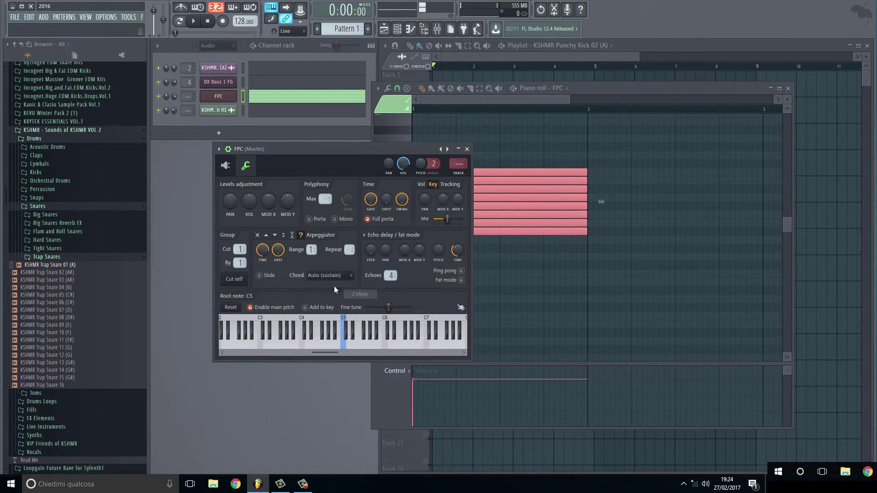
# - Set the FPC channel's arpeggiator time to 1 step
pyautogui.rightClick(262, 261)
pyautogui.moveTo(319, 270)
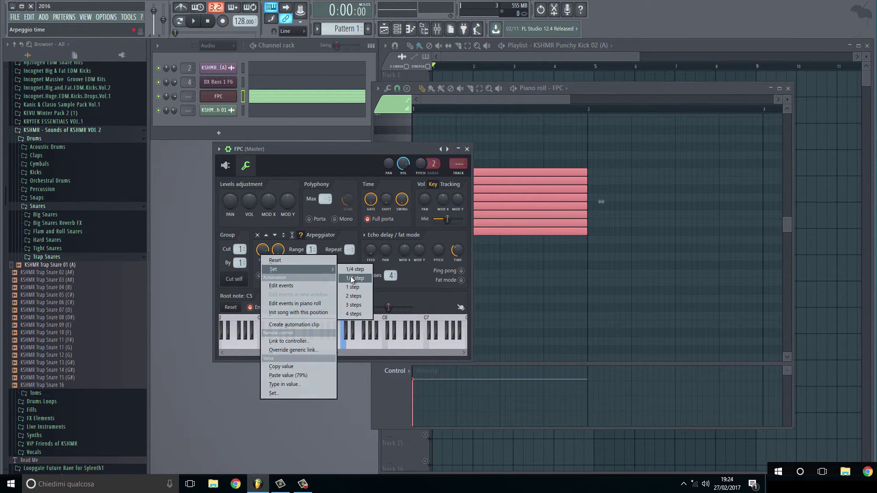
pyautogui.click(355, 287)
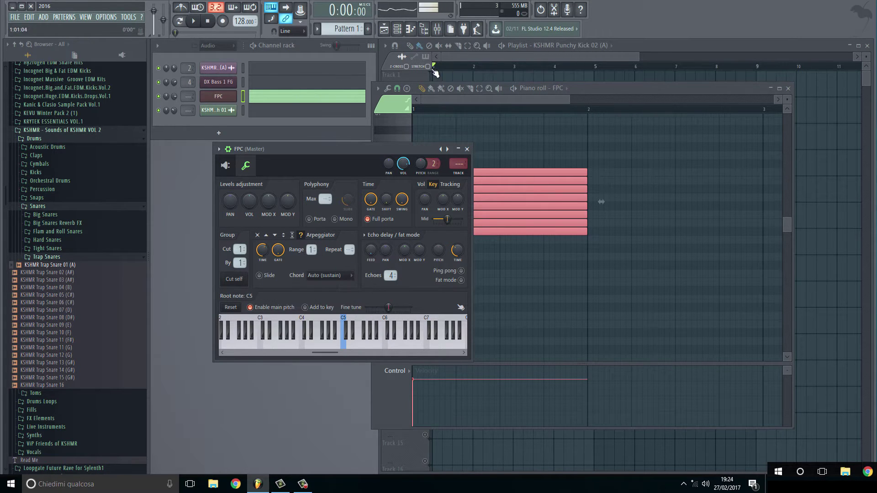
# - Place Pattern 1 at bar 1 of playlist Track 1, removing the wrongly placed clip, and play that bar as a looped selection
pyautogui.click(467, 58)
pyautogui.click(441, 79)
pyautogui.rightClick(441, 80)
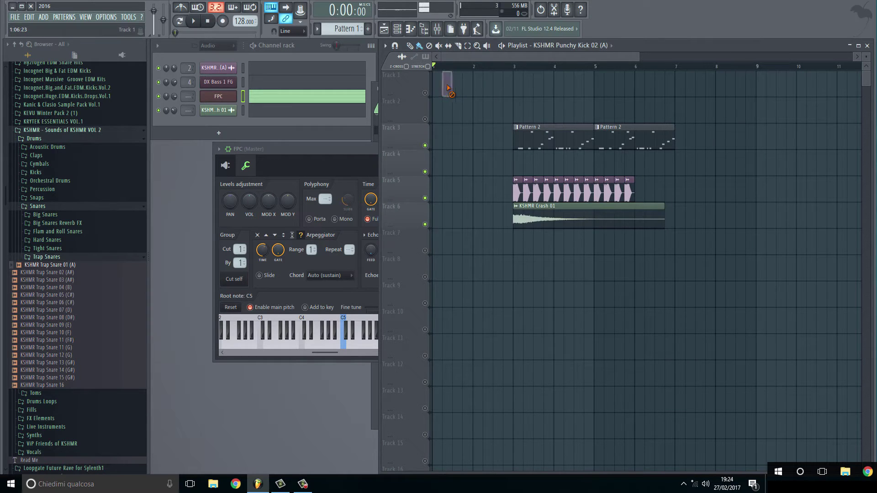
pyautogui.moveTo(439, 81)
pyautogui.mouseDown()
pyautogui.moveTo(455, 66)
pyautogui.moveTo(472, 69)
pyautogui.mouseUp()
pyautogui.click(429, 99)
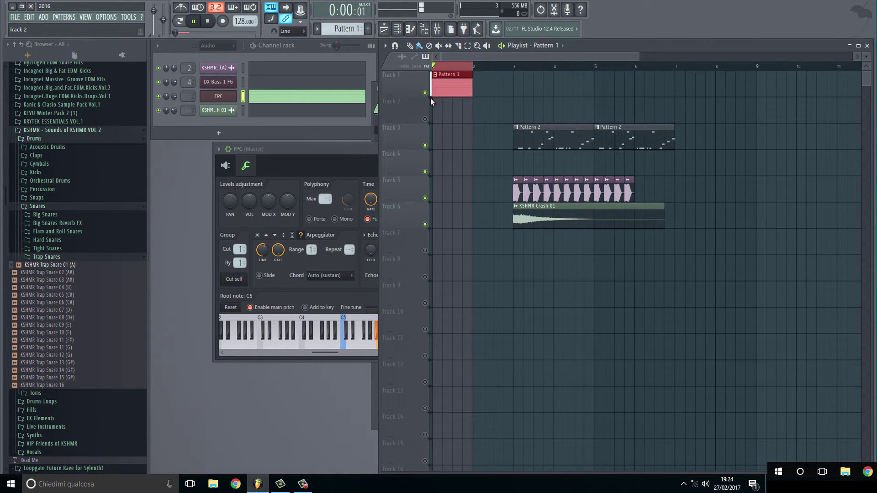
pyautogui.press('space')
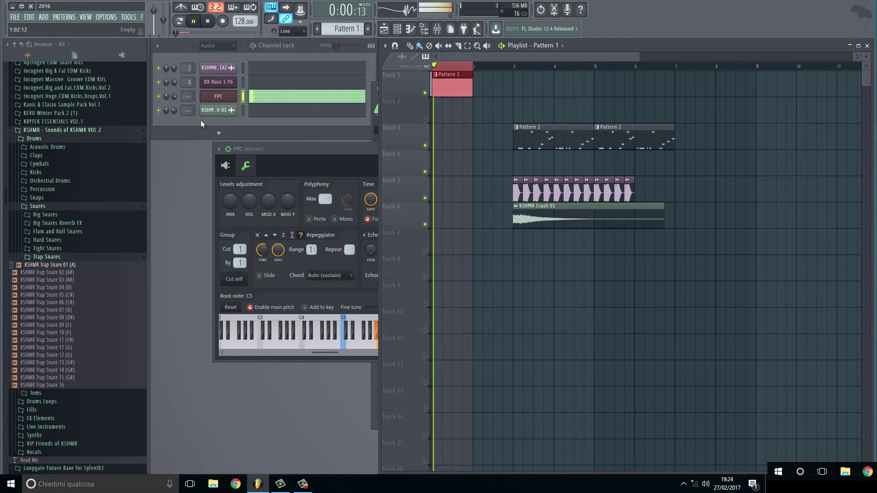
pyautogui.press('space')
# - Route the FPC channel to mixer track 3 and play the pattern briefly to check its signal there
pyautogui.click(219, 96)
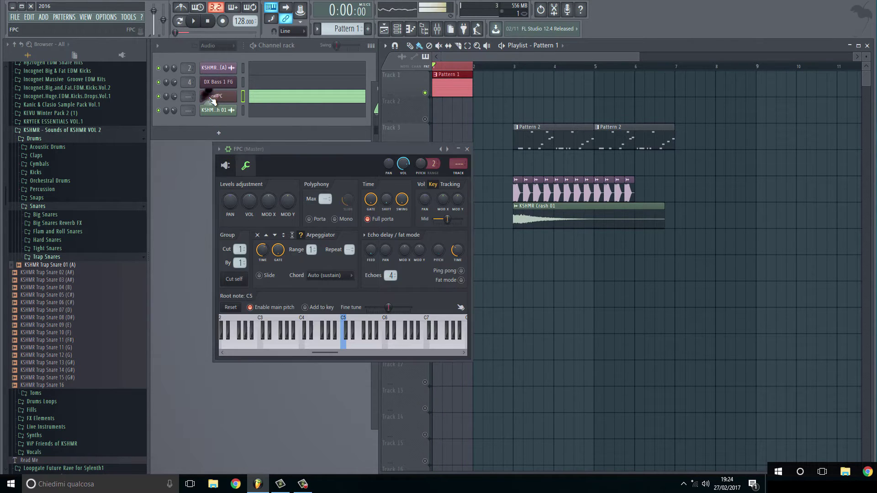
pyautogui.click(219, 149)
pyautogui.click(344, 180)
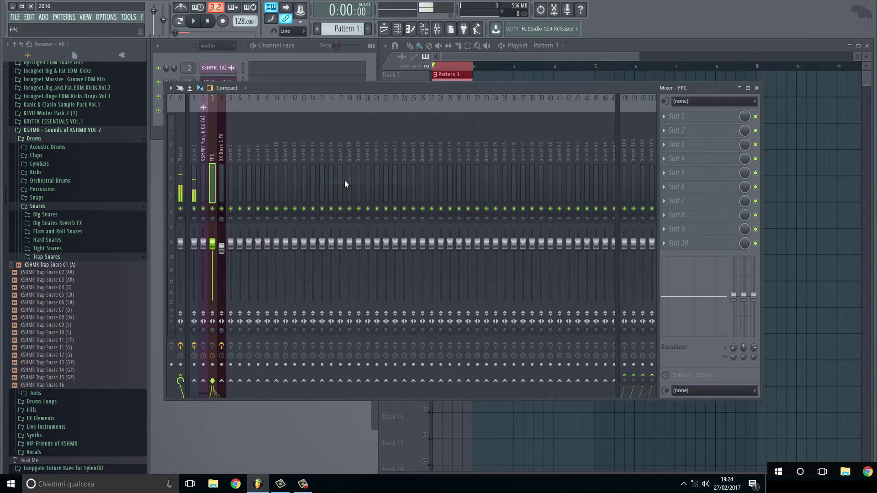
pyautogui.press('space')
pyautogui.press('space')
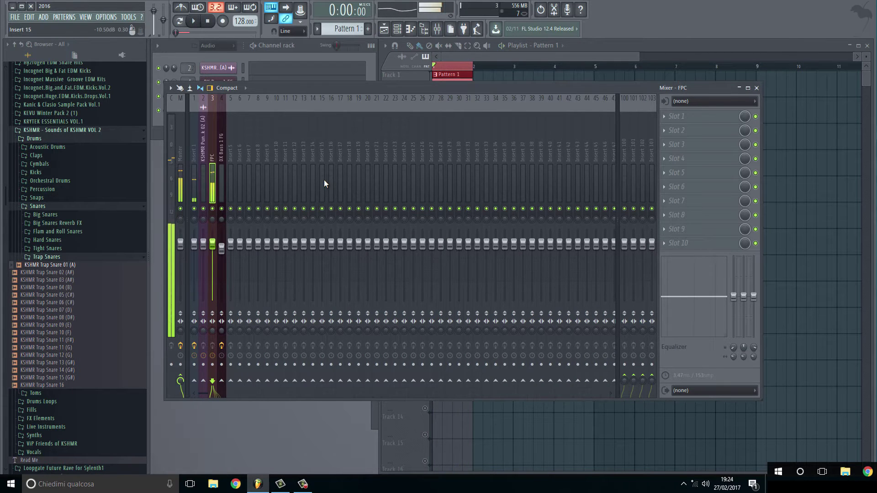
pyautogui.click(756, 88)
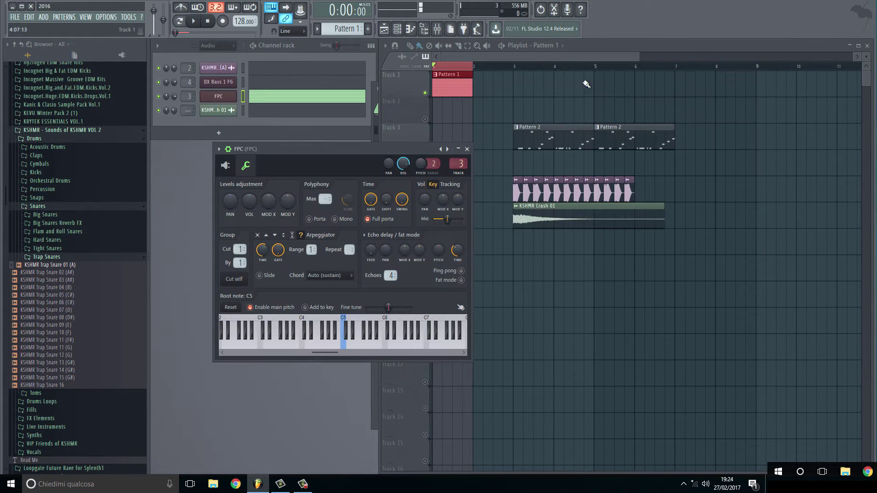
# - Create an automation clip for the FPC arpeggio time and set the arpeggiator time to 2 steps
pyautogui.rightClick(262, 251)
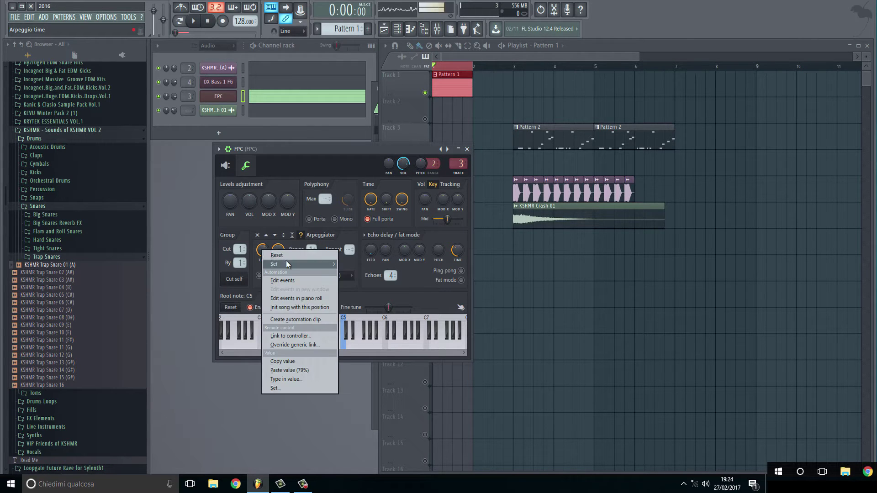
pyautogui.click(303, 319)
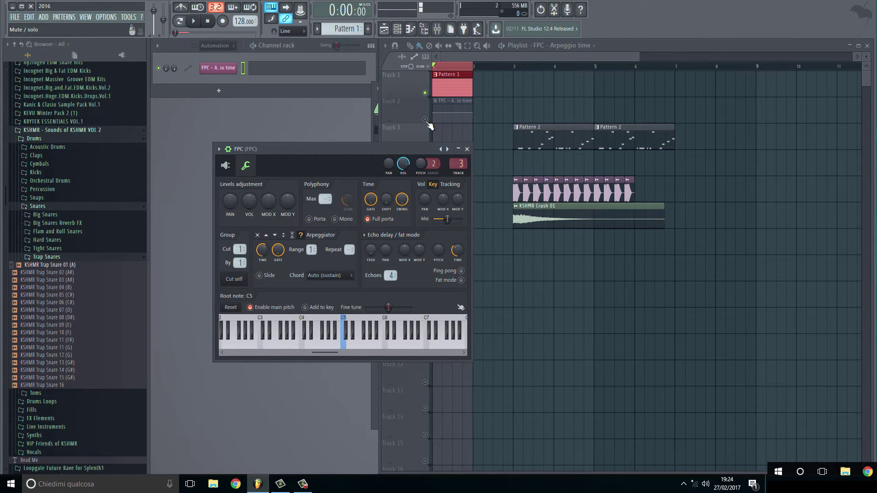
pyautogui.rightClick(267, 251)
pyautogui.moveTo(304, 267)
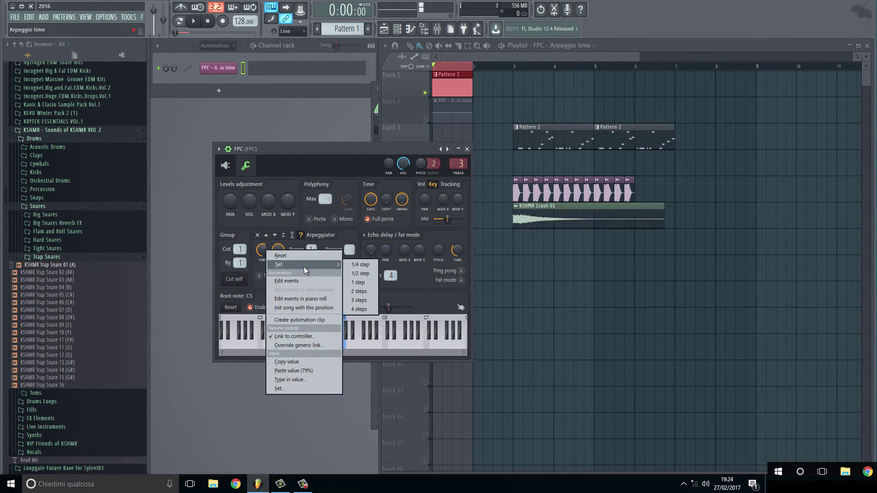
pyautogui.click(360, 292)
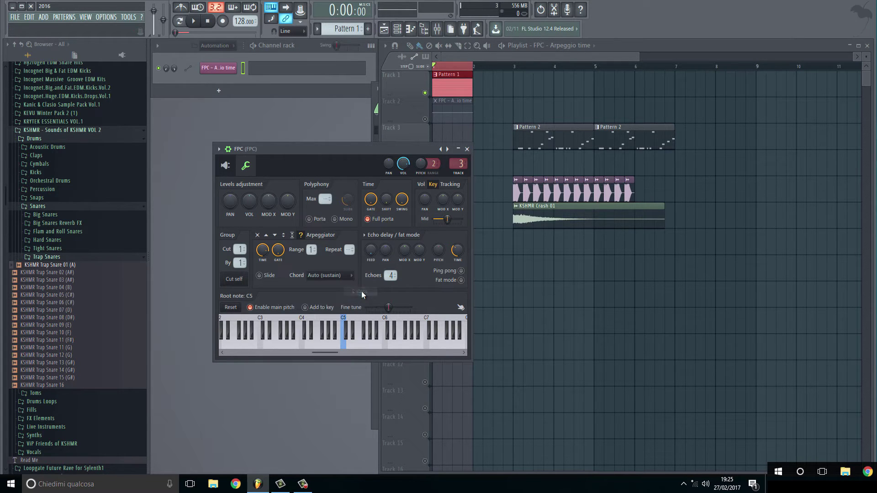
# - Unmute Track 2 and copy the arpeggio time value of 79% onto the first point of the automation clip
pyautogui.rightClick(267, 254)
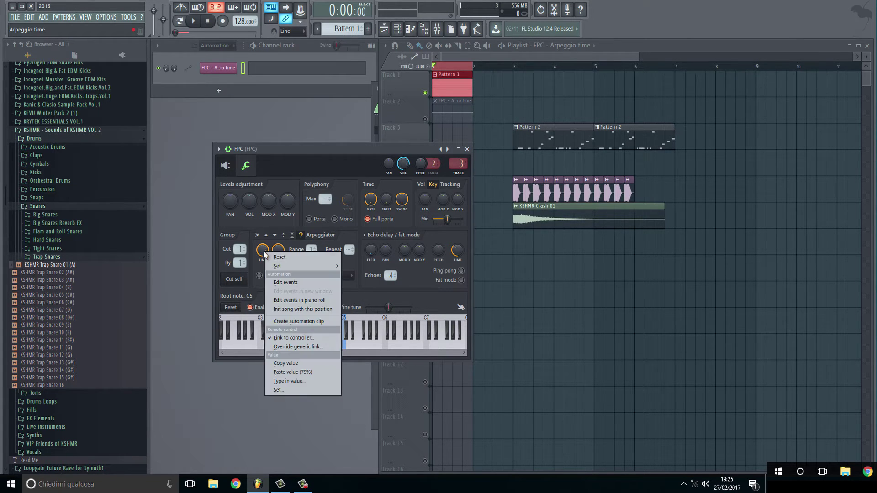
pyautogui.click(295, 363)
pyautogui.click(426, 121)
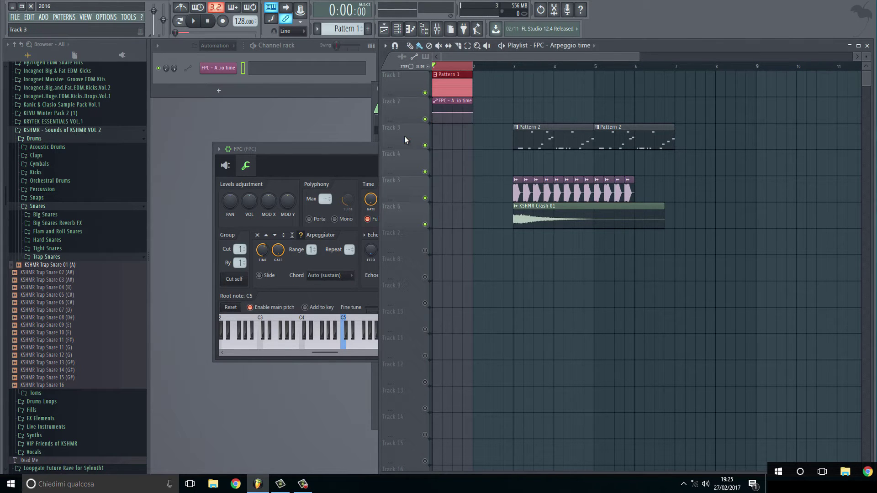
pyautogui.scroll(5, 388, 138)
pyautogui.scroll(2, 460, 55)
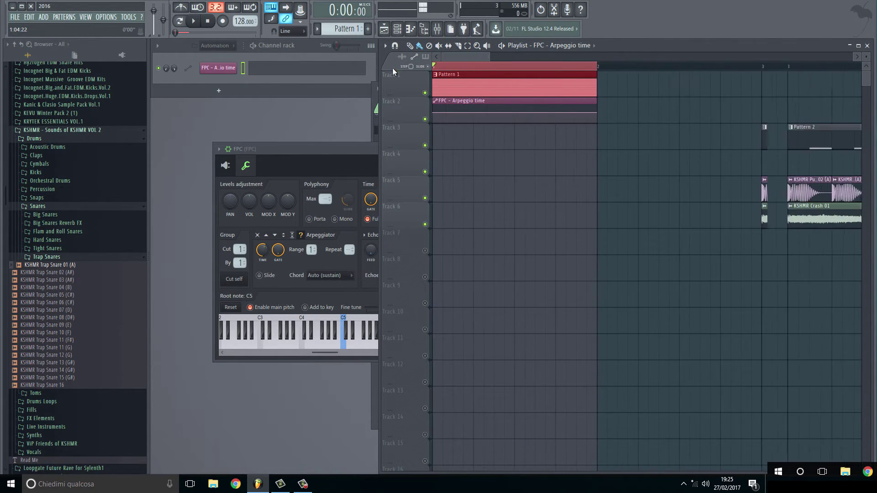
pyautogui.rightClick(435, 114)
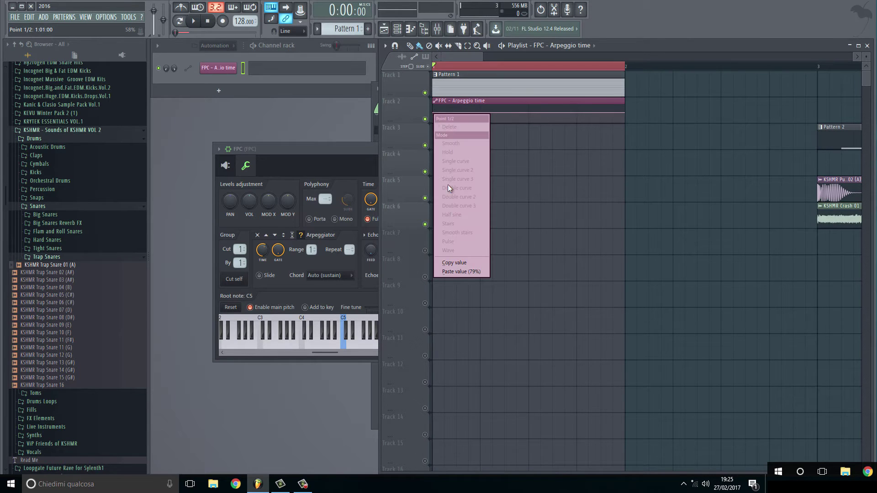
pyautogui.click(462, 271)
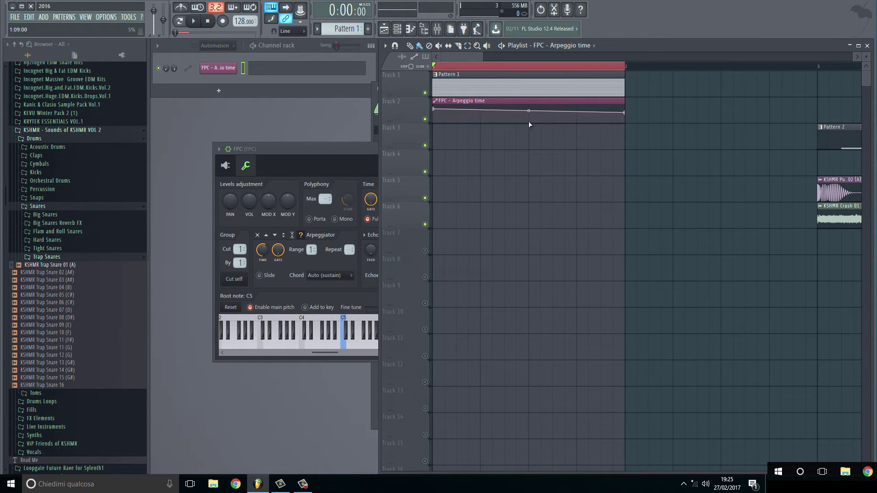
pyautogui.click(529, 108)
pyautogui.rightClick(529, 109)
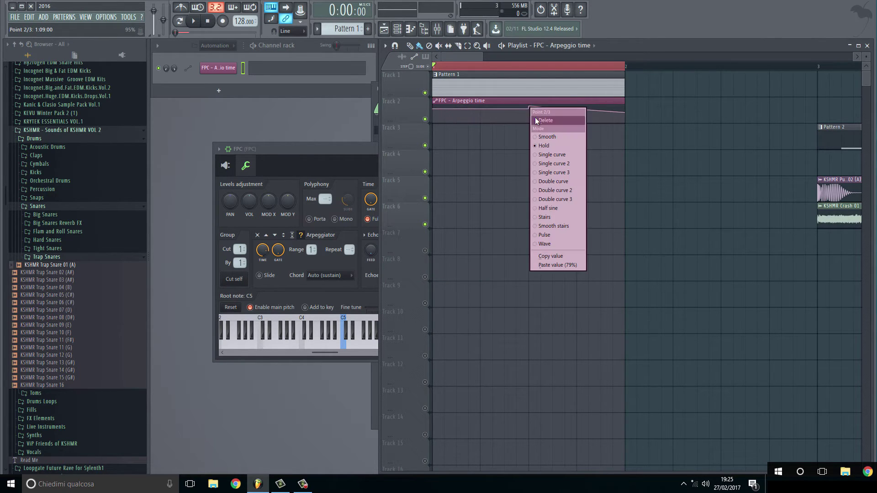
pyautogui.click(537, 121)
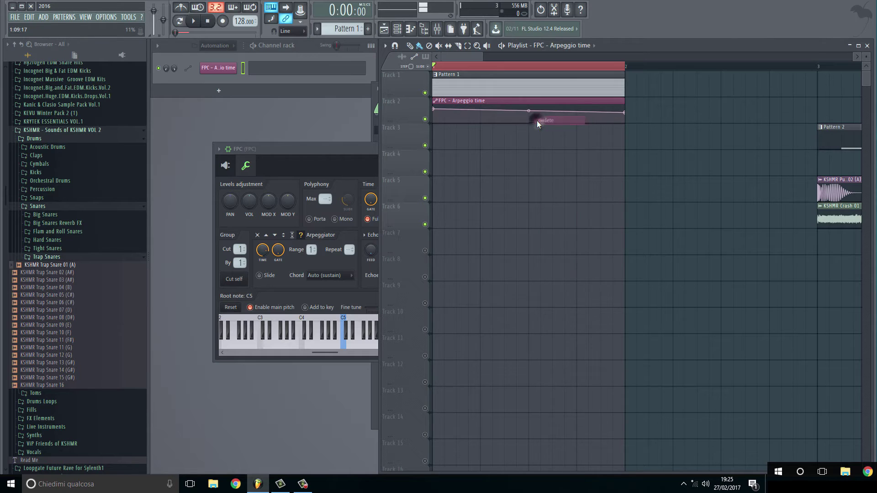
# - Add a Hold point at 1:09:00 in the arpeggio time clip and give it the end point's value of 58%
pyautogui.rightClick(434, 110)
pyautogui.click(477, 57)
pyautogui.rightClick(528, 111)
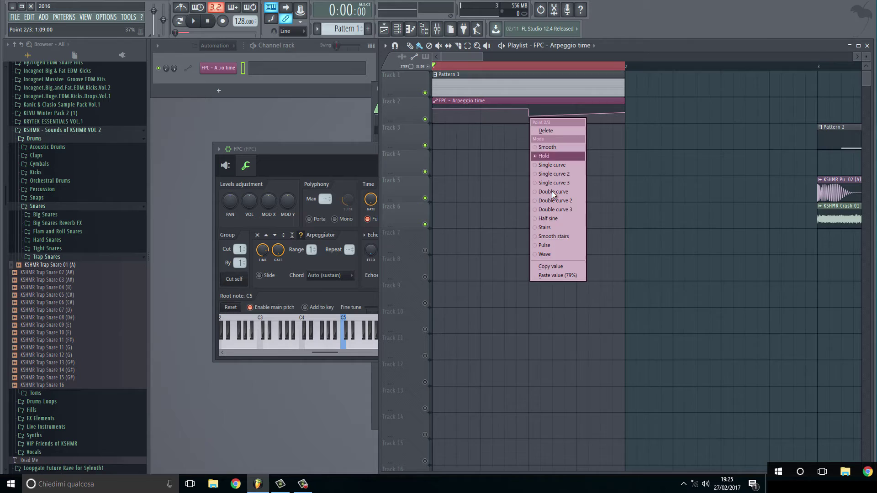
pyautogui.click(560, 276)
pyautogui.rightClick(630, 112)
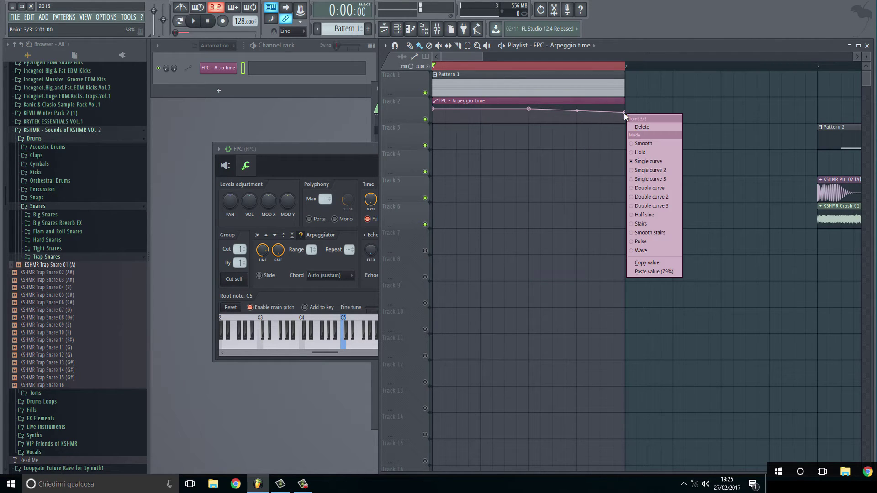
pyautogui.click(649, 274)
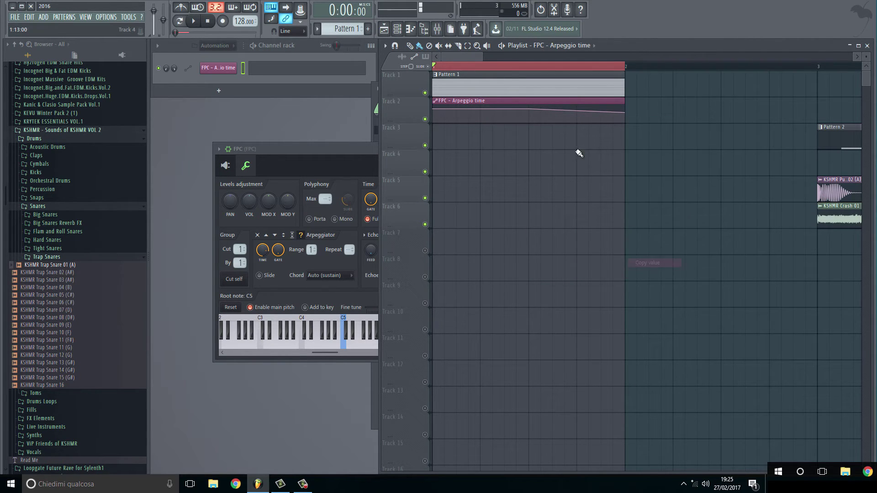
pyautogui.rightClick(529, 111)
pyautogui.click(557, 264)
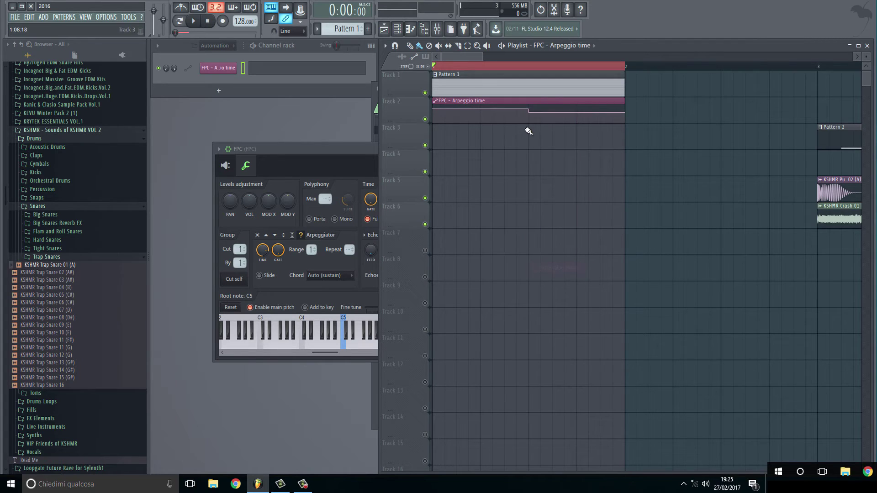
# - Add another Hold point at 1:13:00 in the arpeggio time clip, raised to about 74%
pyautogui.rightClick(577, 113)
pyautogui.click(611, 276)
pyautogui.moveTo(576, 112); pyautogui.dragTo(578, 111)
# - Copy the first point's value of 79% onto the clip's end point and its 1:13:00 point, playing the loop to check it
pyautogui.rightClick(433, 109)
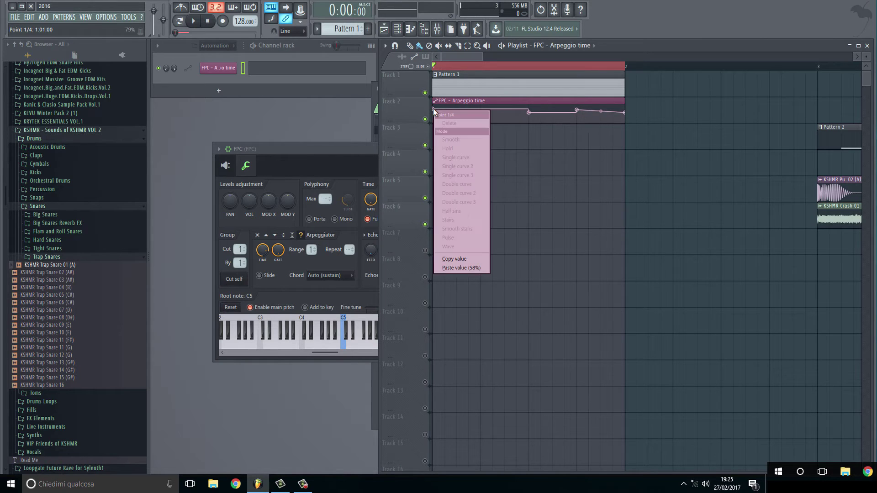
pyautogui.click(465, 267)
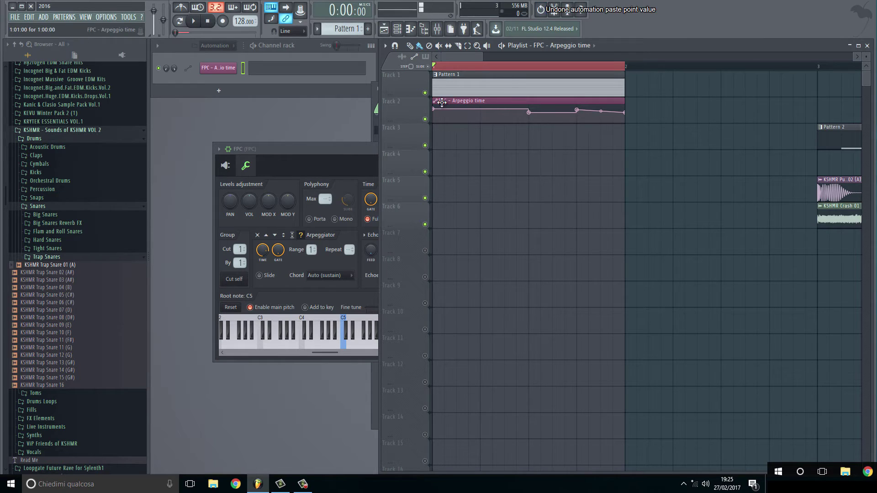
pyautogui.rightClick(433, 109)
pyautogui.click(458, 257)
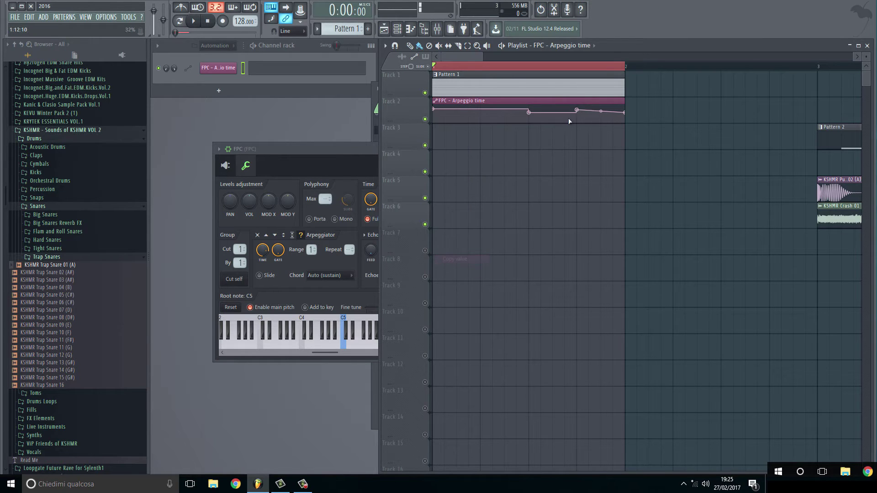
pyautogui.rightClick(624, 115)
pyautogui.click(656, 271)
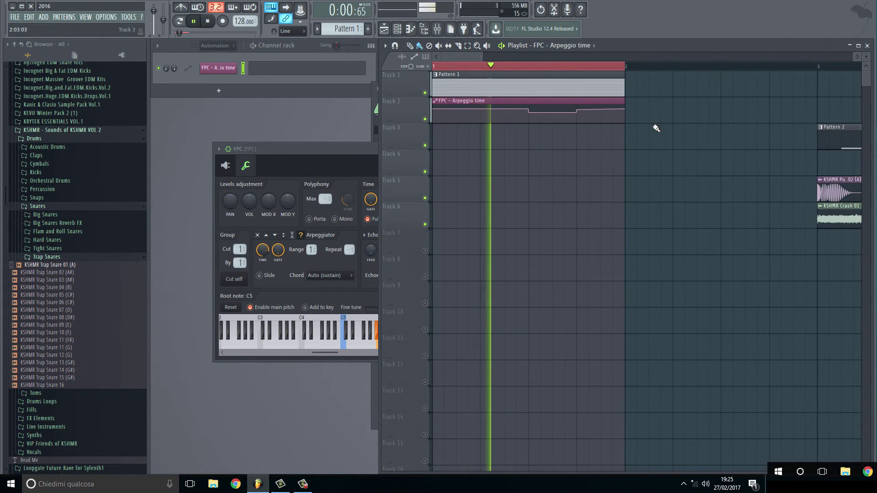
pyautogui.rightClick(584, 111)
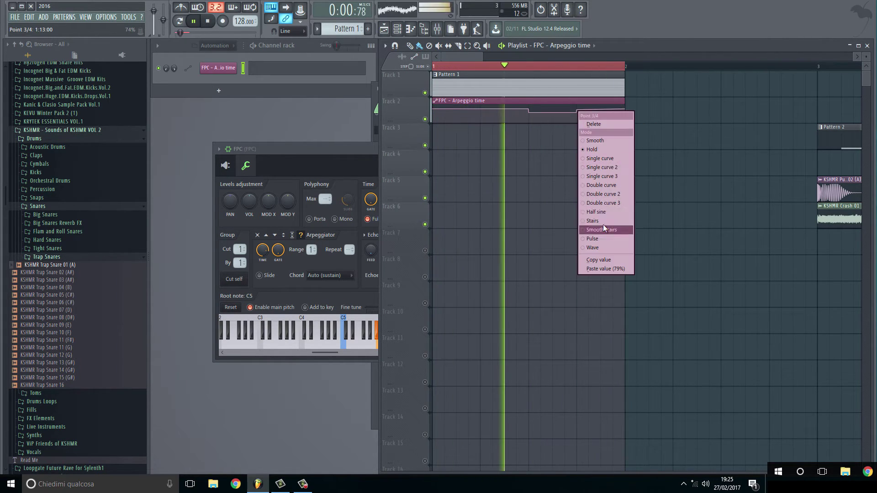
pyautogui.click(598, 271)
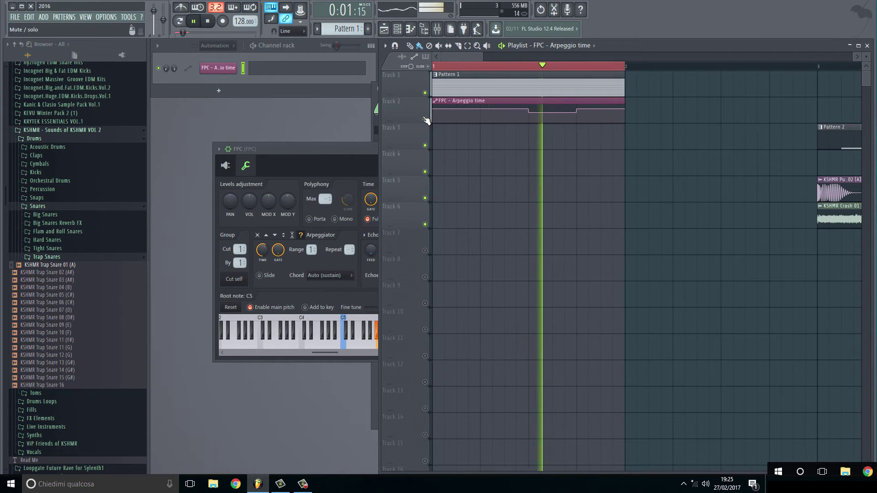
pyautogui.press('space')
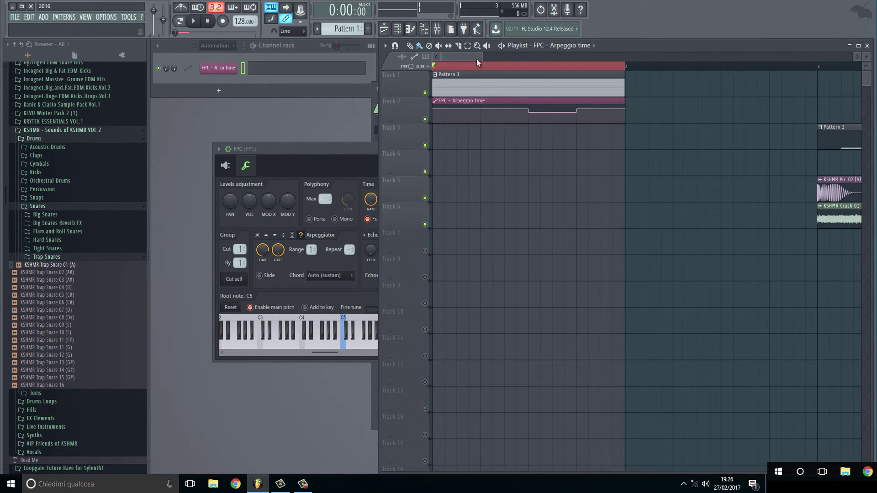
# - Move all playlist clips one bar later and select the time range around Pattern 1 in bar 2
pyautogui.hotkey('ctrl', 'a')
pyautogui.moveTo(457, 84); pyautogui.dragTo(649, 84)
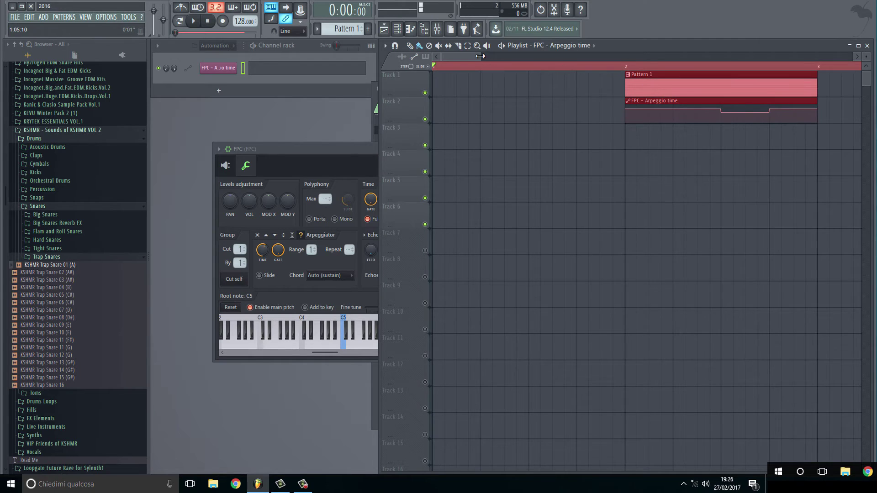
pyautogui.moveTo(480, 56); pyautogui.dragTo(584, 56)
pyautogui.moveTo(483, 71); pyautogui.dragTo(541, 68)
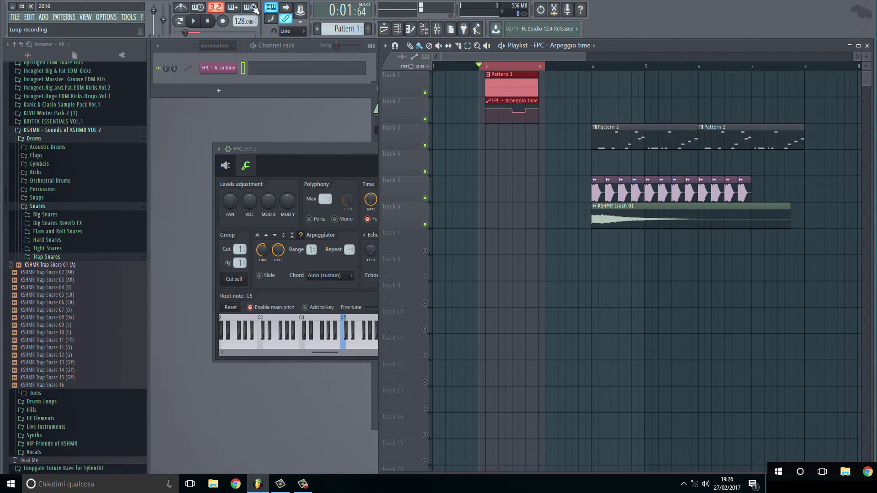
# - Record looped FPC takes into the playlist as audio clips with In 1 - In 2 as the mixer input, stopping and disarming recording after five takes
pyautogui.click(223, 22)
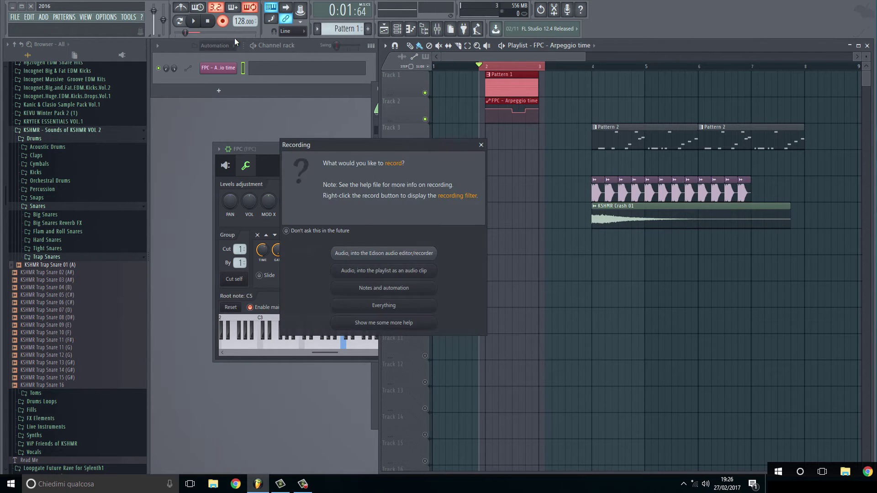
pyautogui.click(391, 274)
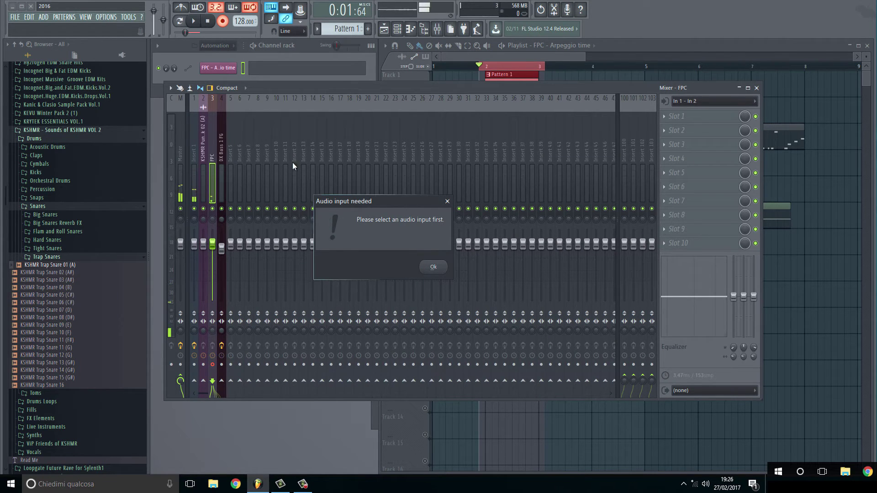
pyautogui.click(433, 267)
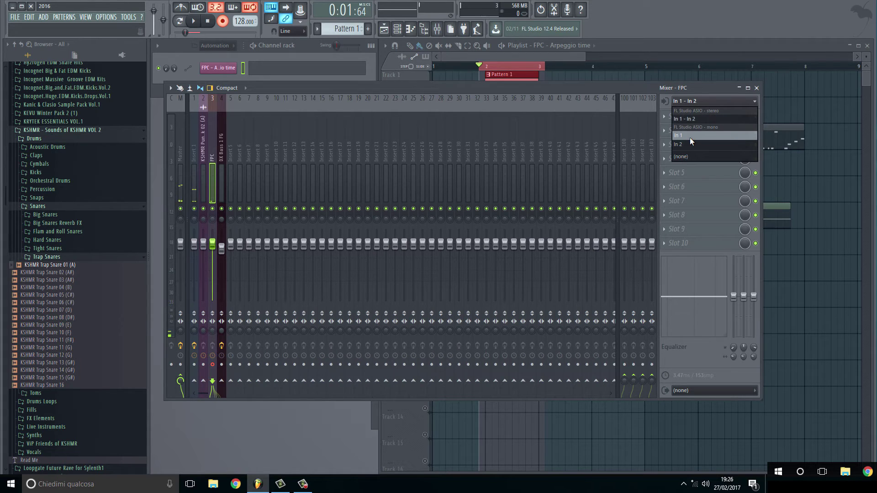
pyautogui.click(687, 115)
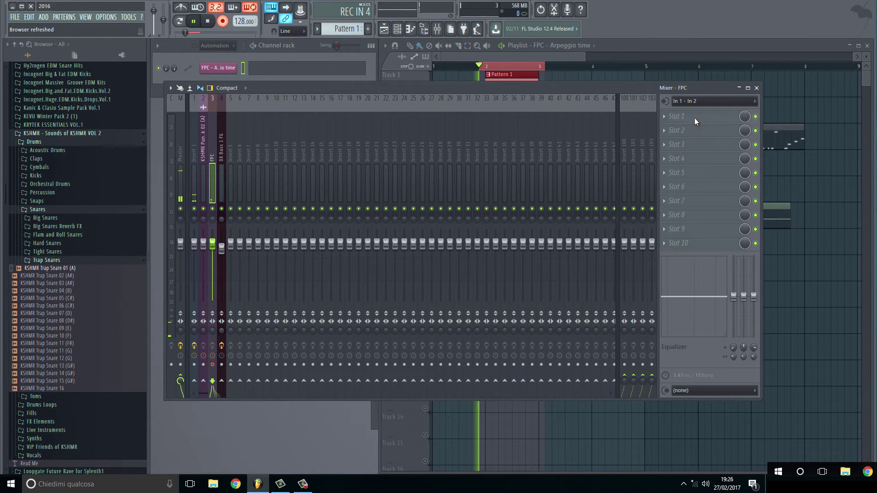
pyautogui.click(756, 88)
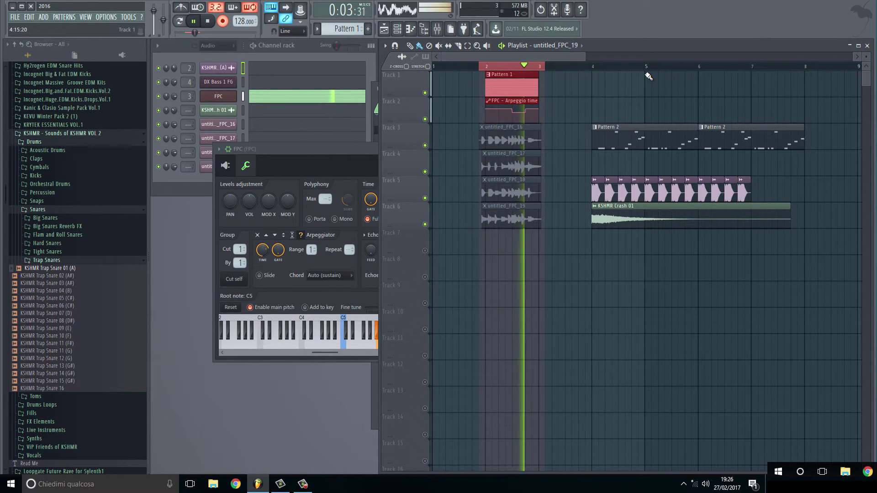
pyautogui.press('space')
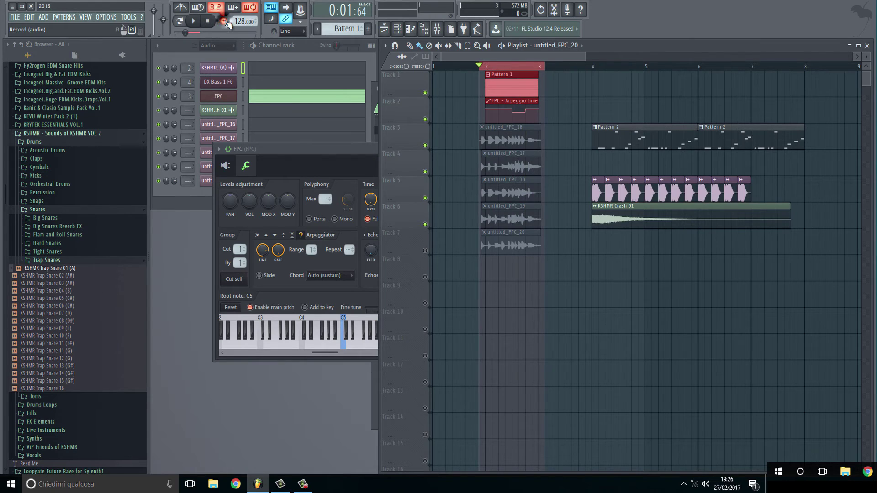
pyautogui.click(226, 22)
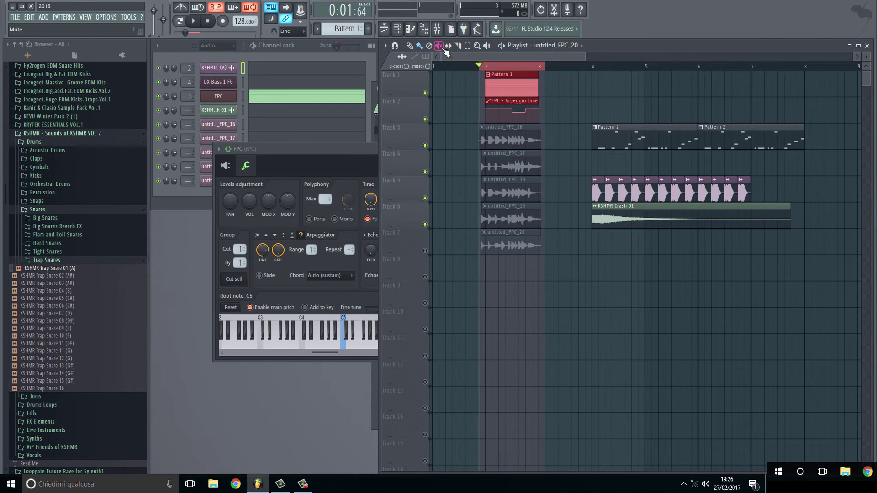
# - Unmute the five recorded takes on Tracks 3 to 7 and audition each one soloed, ending with Track 3 soloed
pyautogui.moveTo(519, 258)
pyautogui.mouseDown()
pyautogui.moveTo(514, 91)
pyautogui.moveTo(516, 147)
pyautogui.mouseUp()
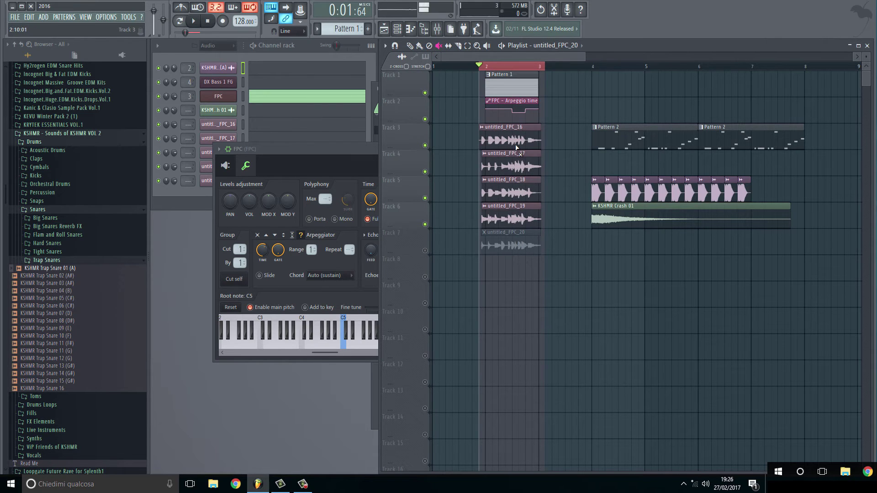
pyautogui.click(500, 247)
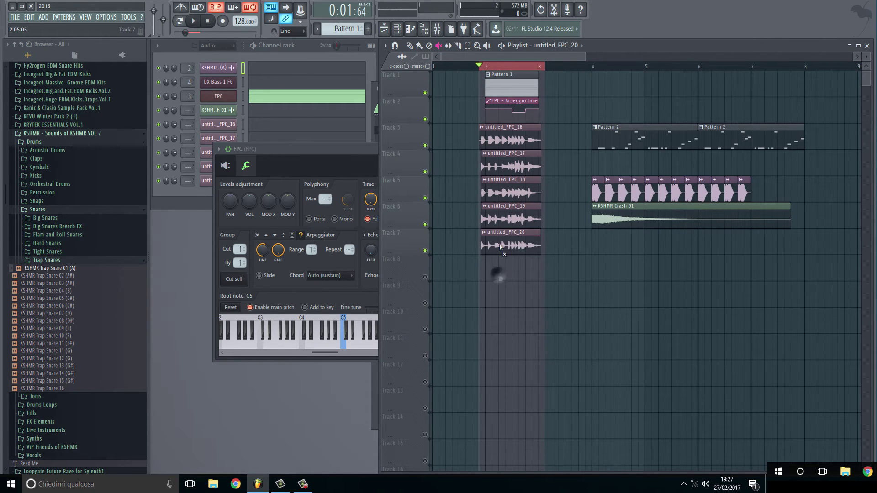
pyautogui.rightClick(426, 145)
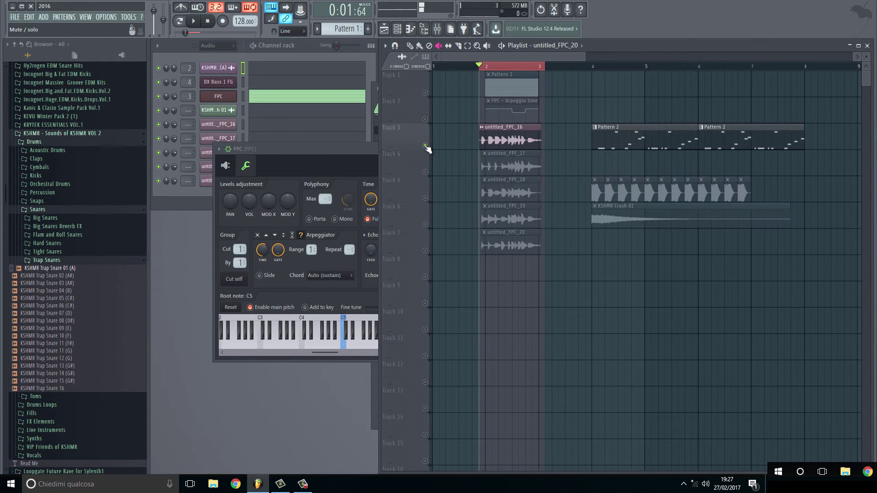
pyautogui.press('space')
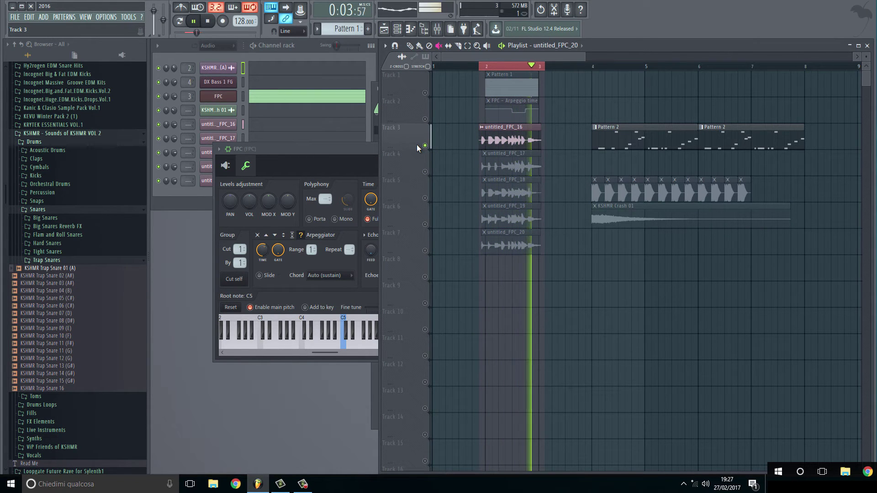
pyautogui.rightClick(425, 172)
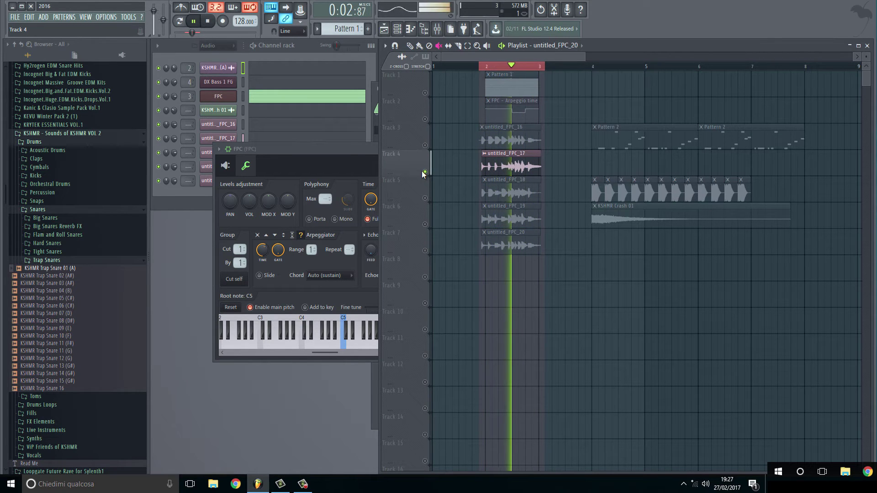
pyautogui.rightClick(425, 199)
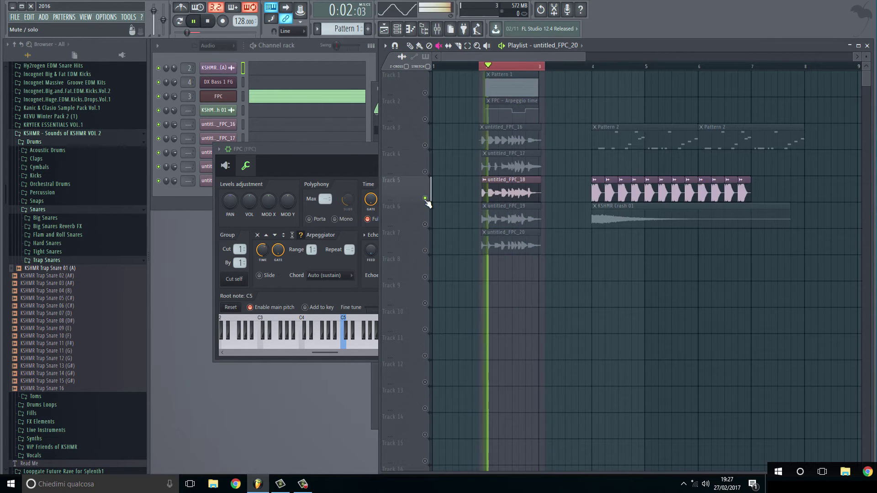
pyautogui.rightClick(425, 224)
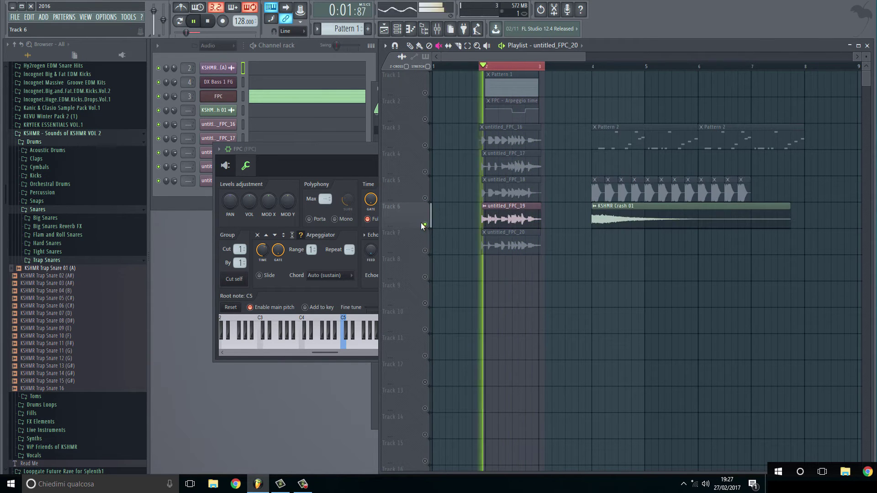
pyautogui.rightClick(427, 250)
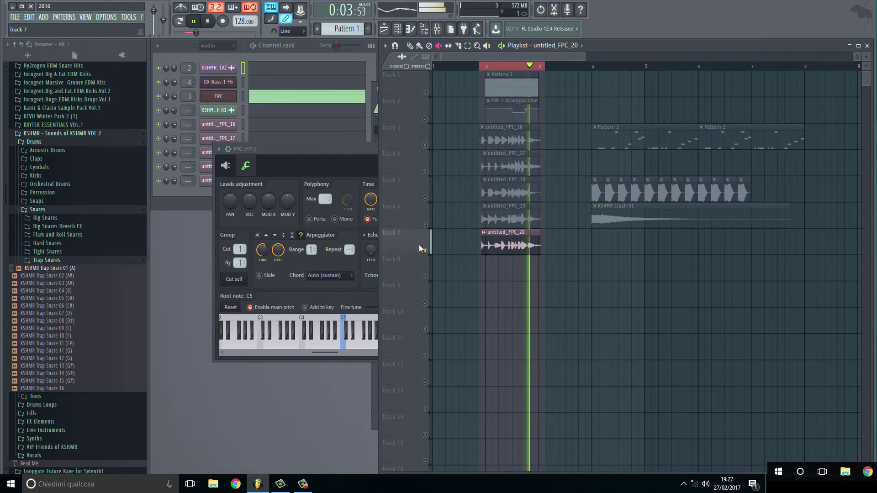
pyautogui.rightClick(426, 146)
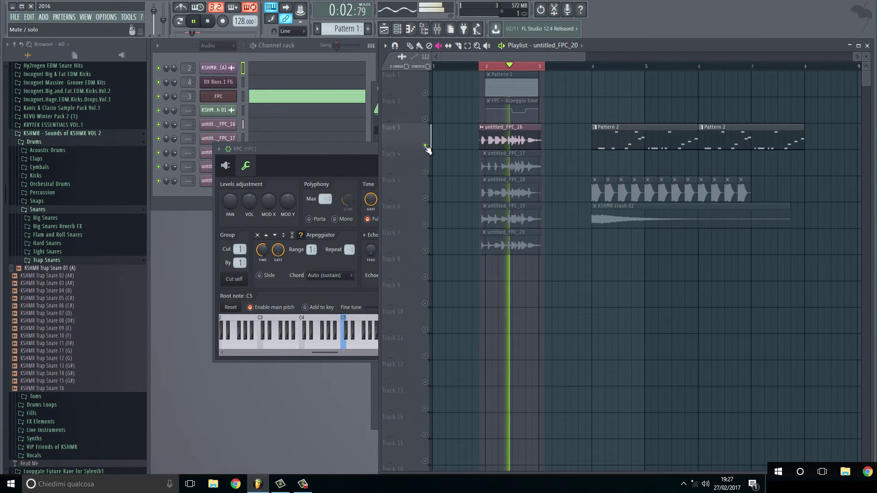
pyautogui.press('space')
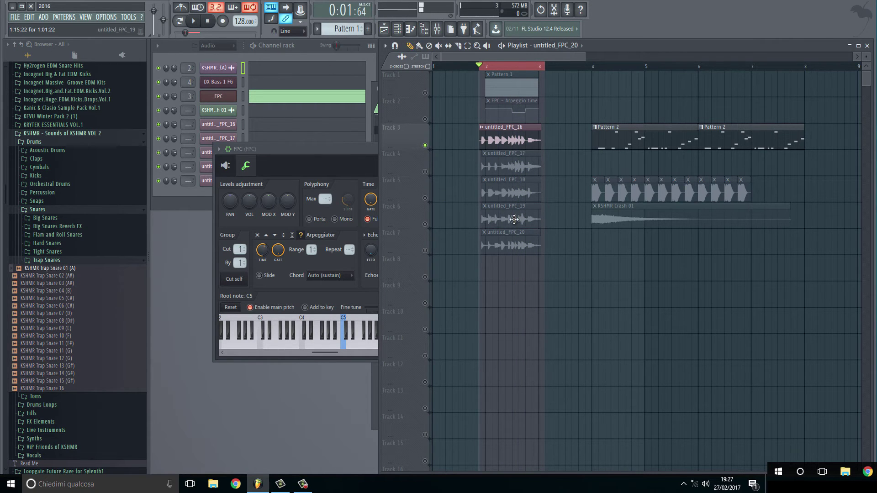
# - Shift the untitled_FPC_16 take on Track 3 slightly later so its first hit lands on the start of bar 2
pyautogui.keyDown('ctrl'); pyautogui.scroll(6, 507, 137); pyautogui.keyUp('ctrl')
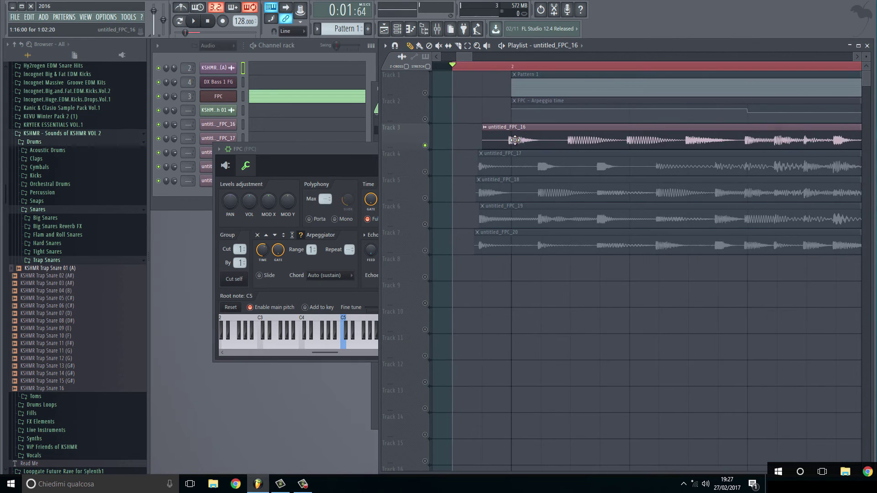
pyautogui.keyDown('ctrl'); pyautogui.scroll(4, 515, 140); pyautogui.keyUp('ctrl')
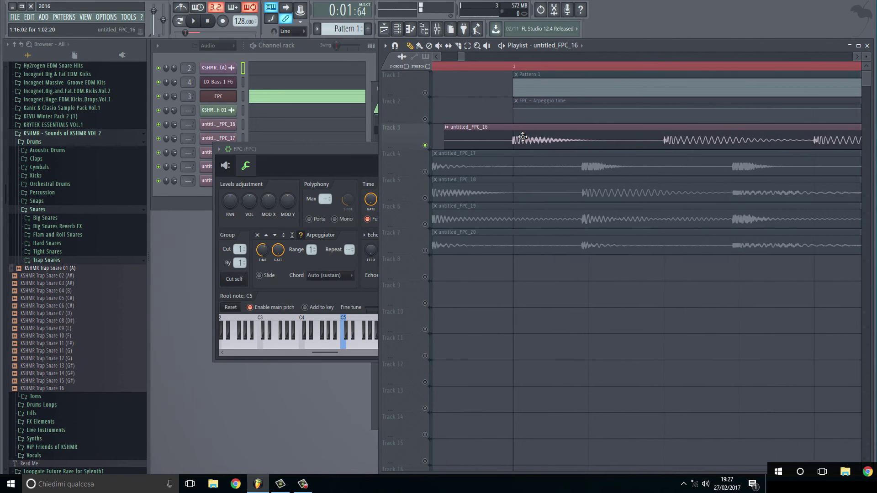
pyautogui.keyDown('ctrl'); pyautogui.scroll(-8, 593, 110); pyautogui.keyUp('ctrl')
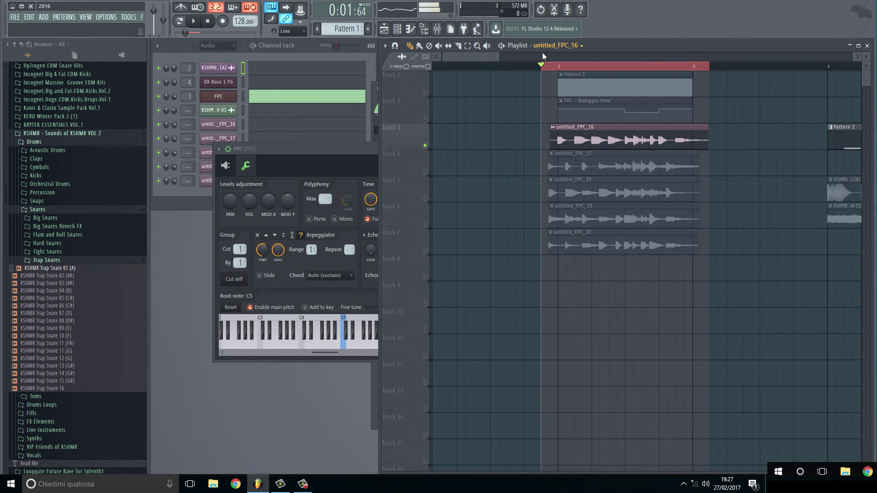
# - Check the untitled_FPC_16 take's timing against the metronome and open its channel settings
pyautogui.click(184, 16)
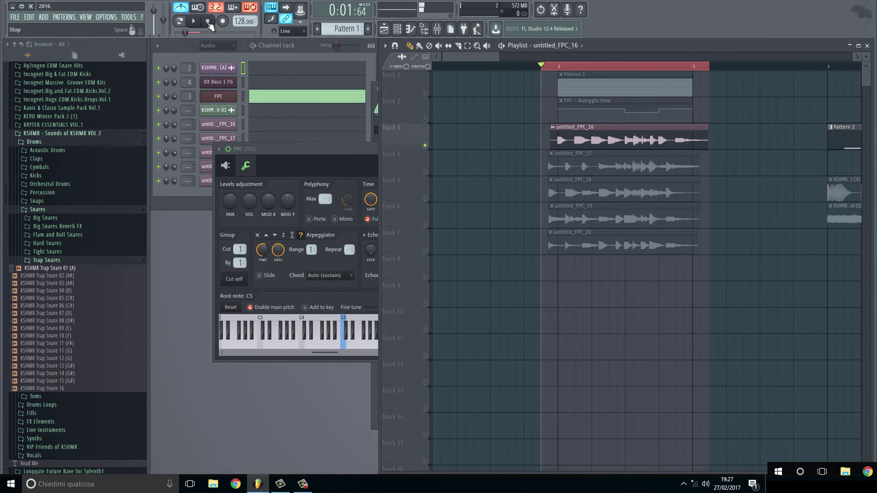
pyautogui.click(193, 21)
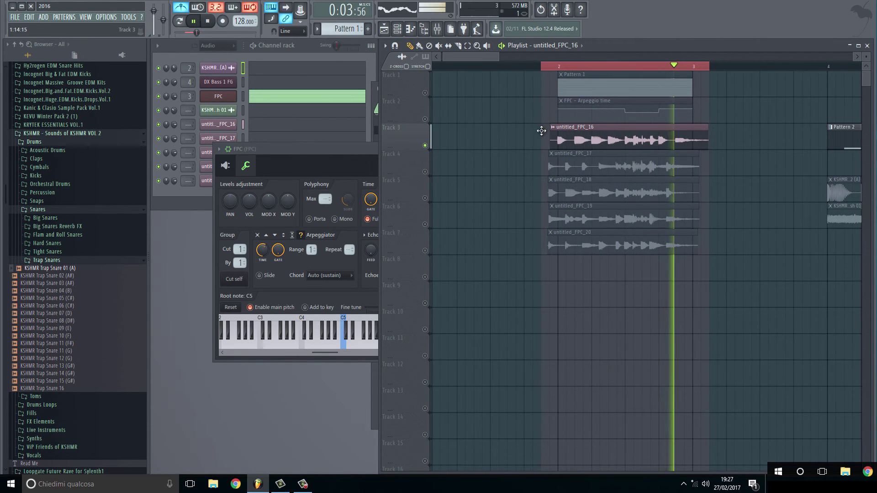
pyautogui.doubleClick(558, 133)
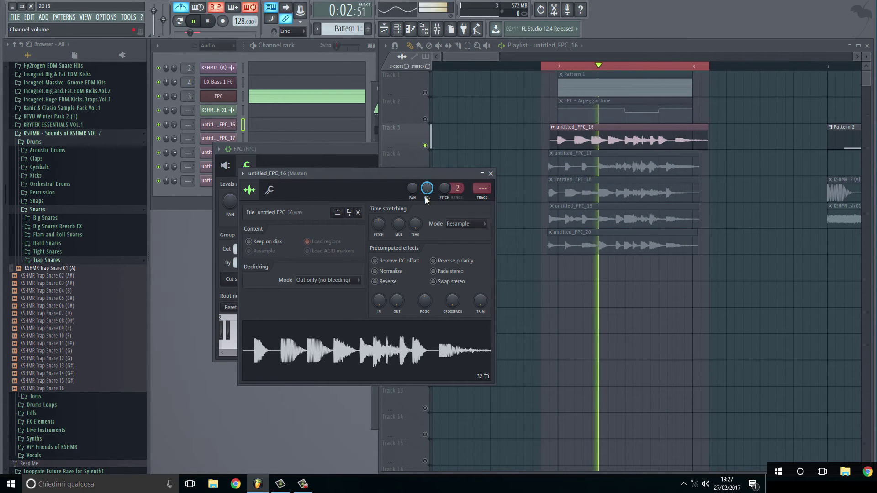
pyautogui.press('space')
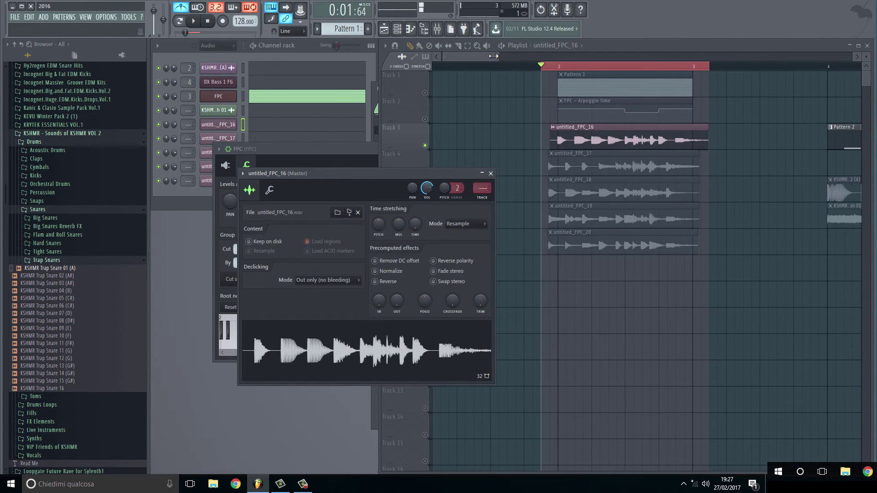
# - Move the Pattern 2, kick and crash clips together one bar earlier so they start at bar 3
pyautogui.moveTo(493, 56); pyautogui.dragTo(652, 56)
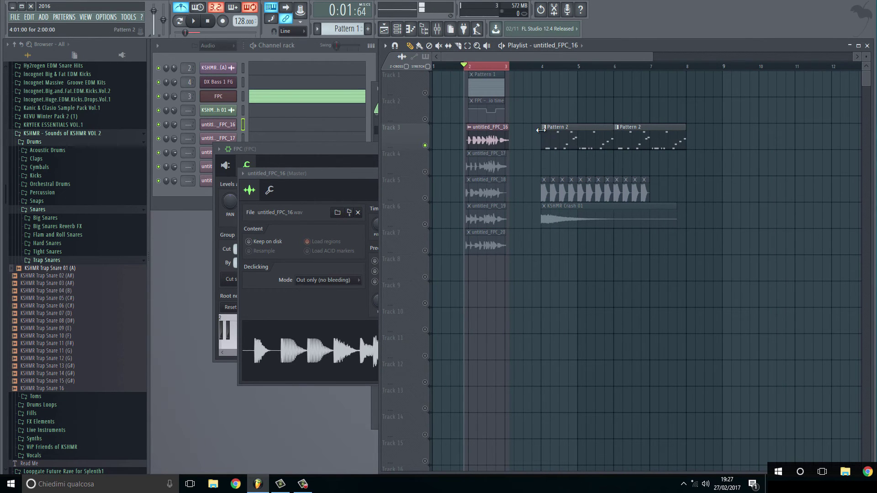
pyautogui.moveTo(541, 130); pyautogui.dragTo(685, 226)
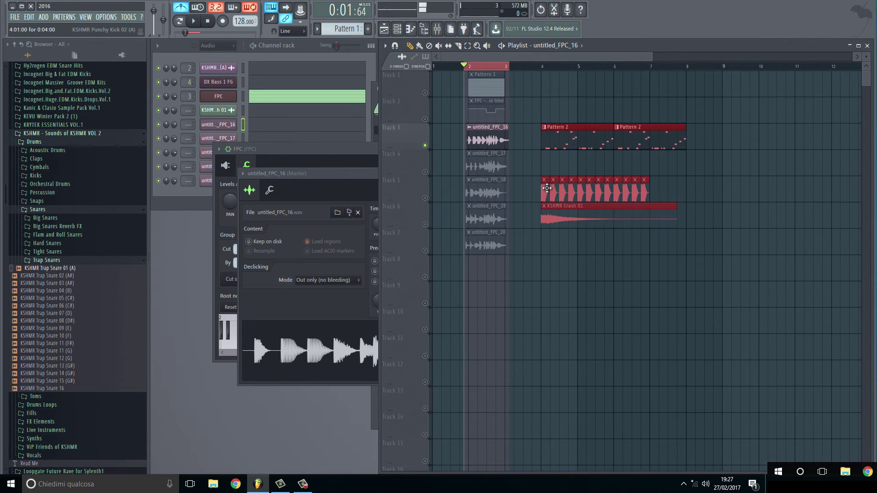
pyautogui.moveTo(547, 188); pyautogui.dragTo(512, 194)
# - Delete the four unused recorded takes, untitled_FPC_17 to untitled_FPC_20, from Tracks 4 to 7
pyautogui.rightClick(486, 246)
pyautogui.rightClick(484, 219)
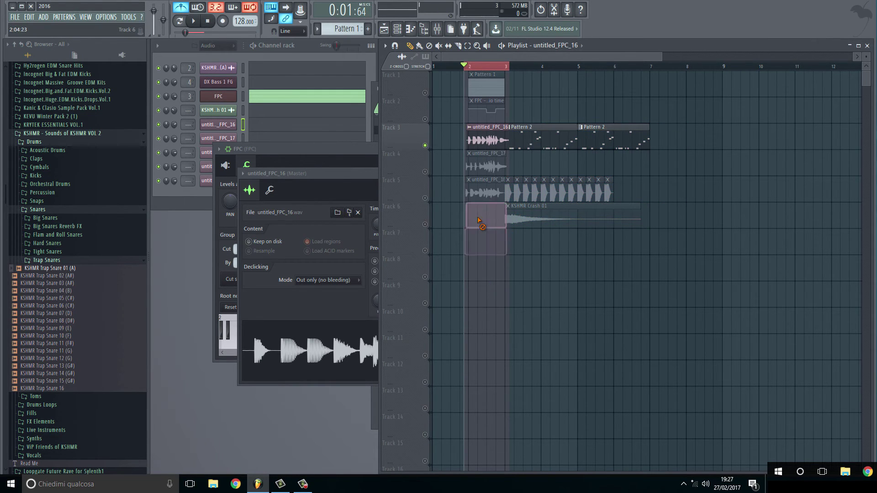
pyautogui.rightClick(482, 192)
pyautogui.rightClick(482, 167)
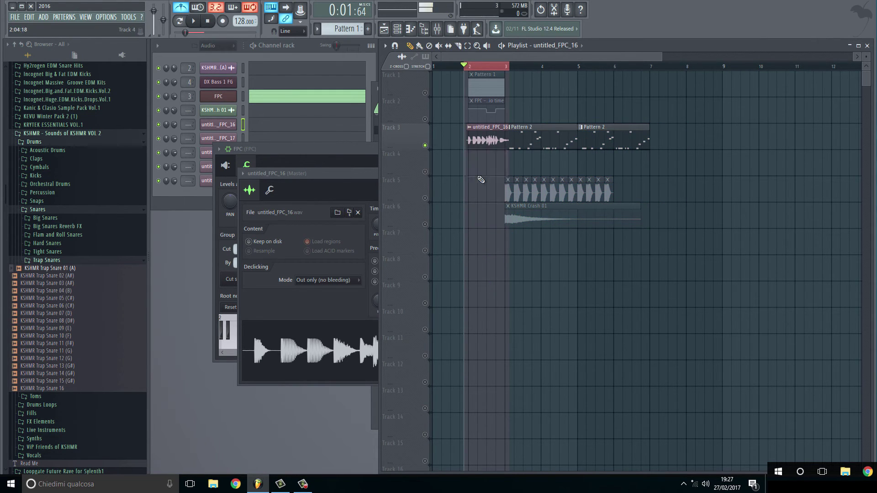
# - Reactivate all playlist tracks and delete the Pattern 1 and FPC - Arpeggio time clips from Tracks 1 and 2
pyautogui.click(425, 173)
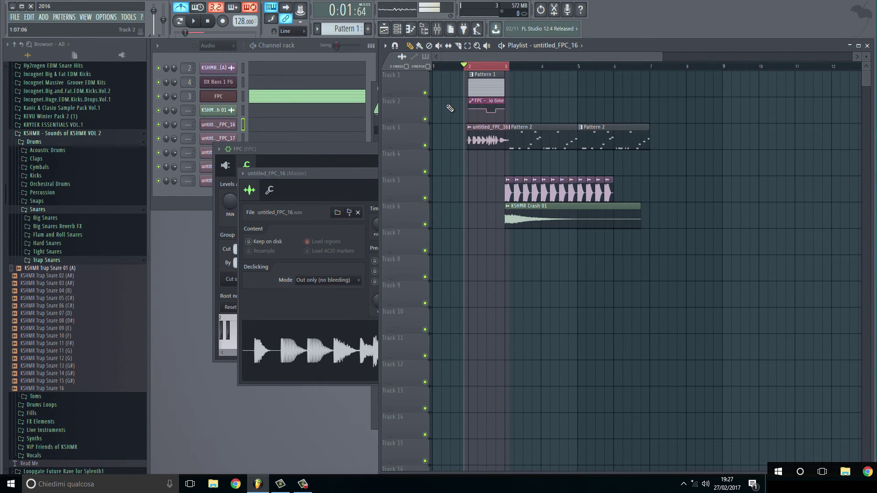
pyautogui.rightClick(502, 101)
pyautogui.rightClick(487, 86)
# - Turn off the metronome, clear the playlist time selection and play the recorded fill into the Pattern 2 section
pyautogui.press('space')
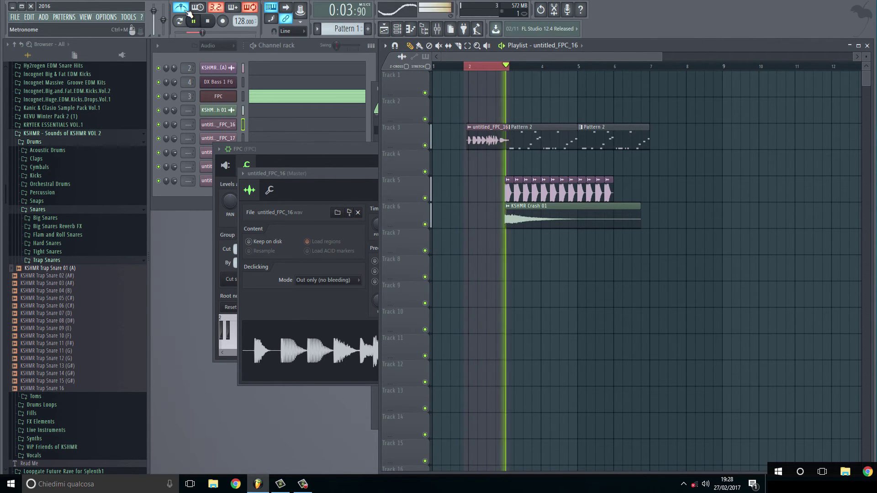
pyautogui.click(454, 67)
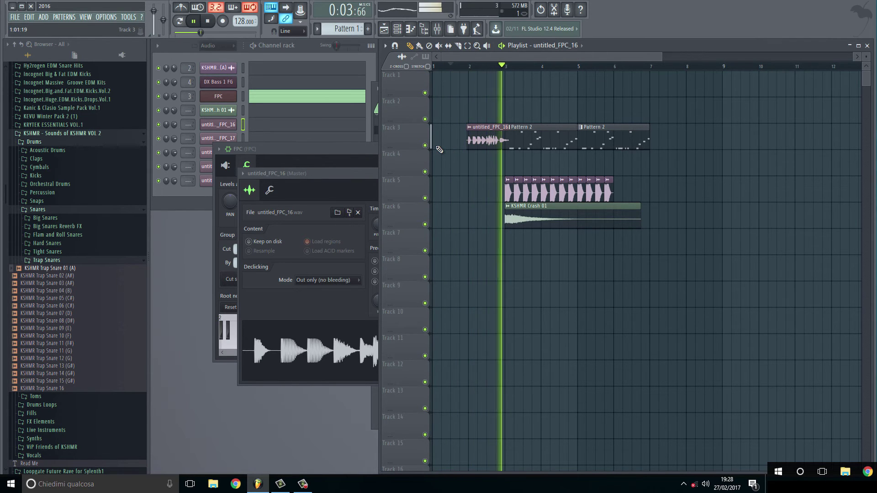
pyautogui.click(437, 28)
pyautogui.click(756, 88)
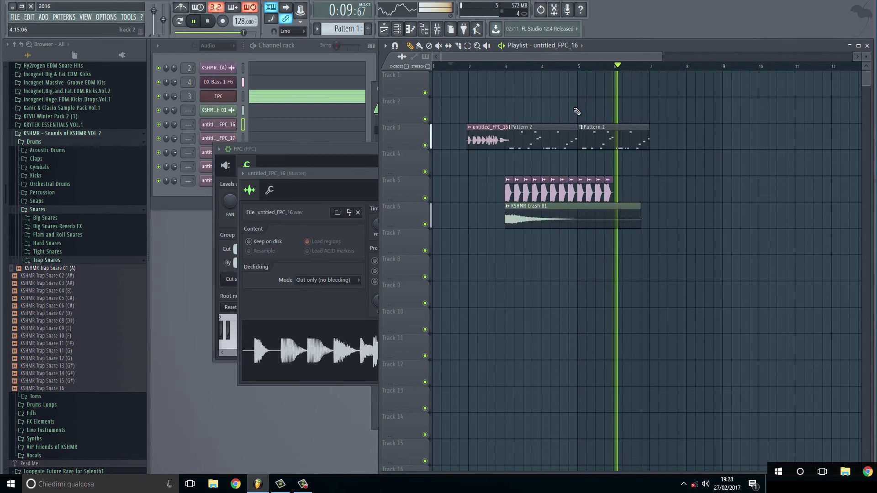
# - Insert a second FPC channel beside the existing FPC channel and switch to Pattern 3
pyautogui.rightClick(217, 98)
pyautogui.moveTo(247, 148)
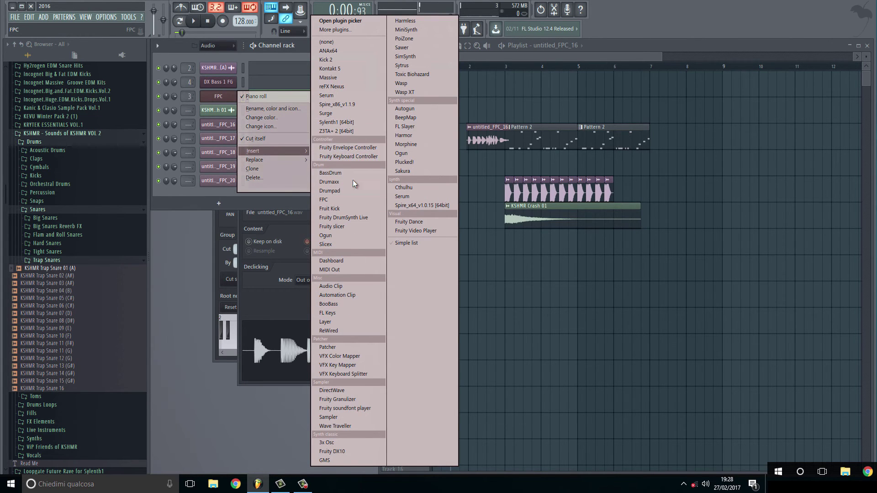
pyautogui.click(339, 198)
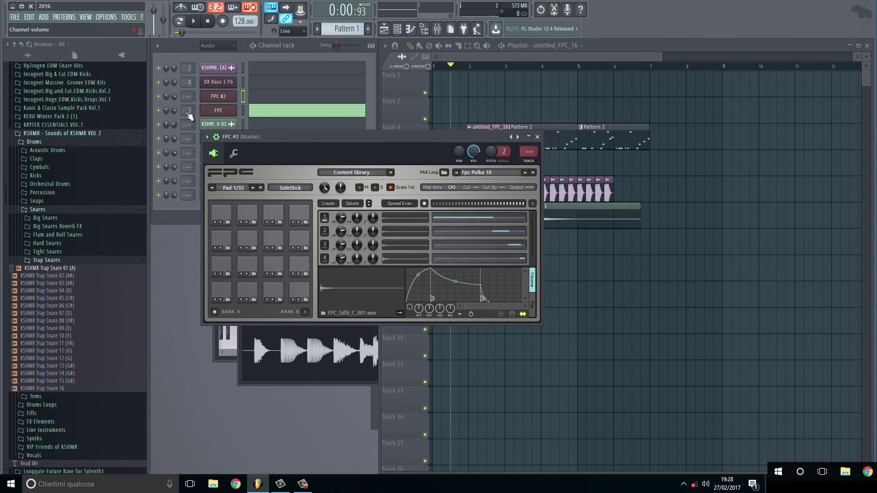
pyautogui.scroll(-2, 332, 36)
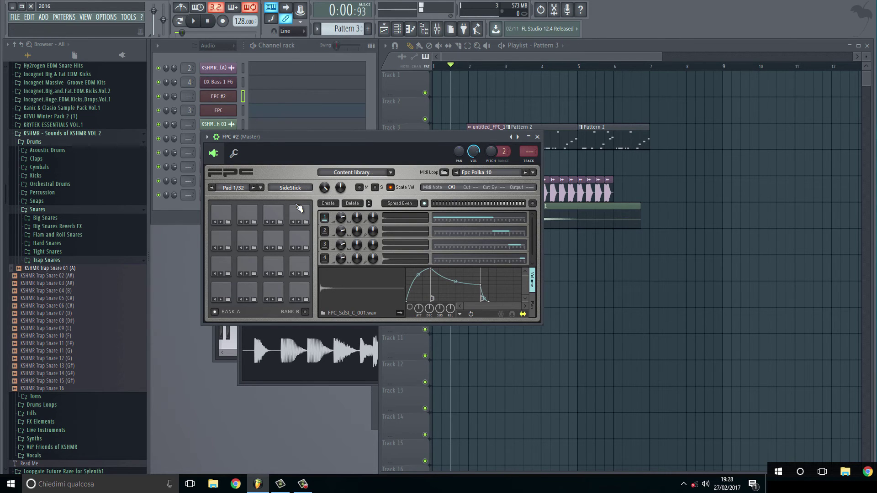
# - Switch the second FPC to Bank B and load KSHMR Hard Snares 02, 03 and 04 onto Pads 29 to 31
pyautogui.click(260, 188)
pyautogui.click(367, 204)
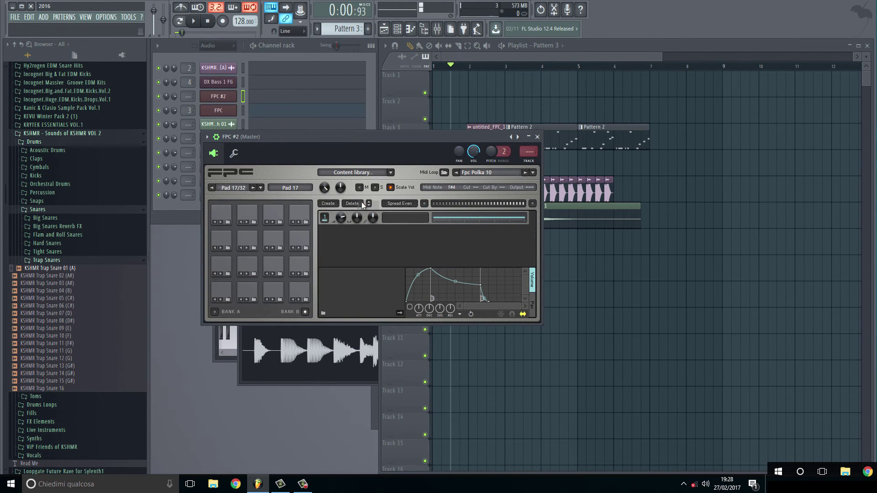
pyautogui.click(49, 243)
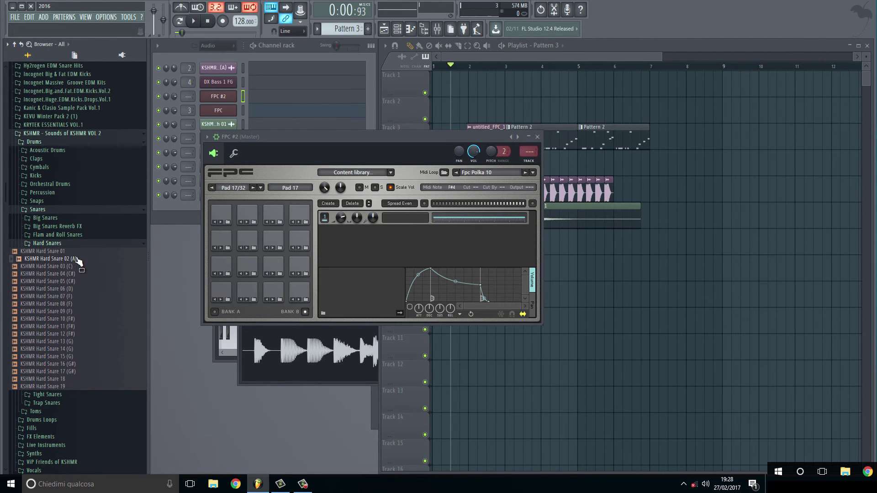
pyautogui.moveTo(70, 266); pyautogui.dragTo(247, 219)
pyautogui.moveTo(64, 273); pyautogui.dragTo(273, 215)
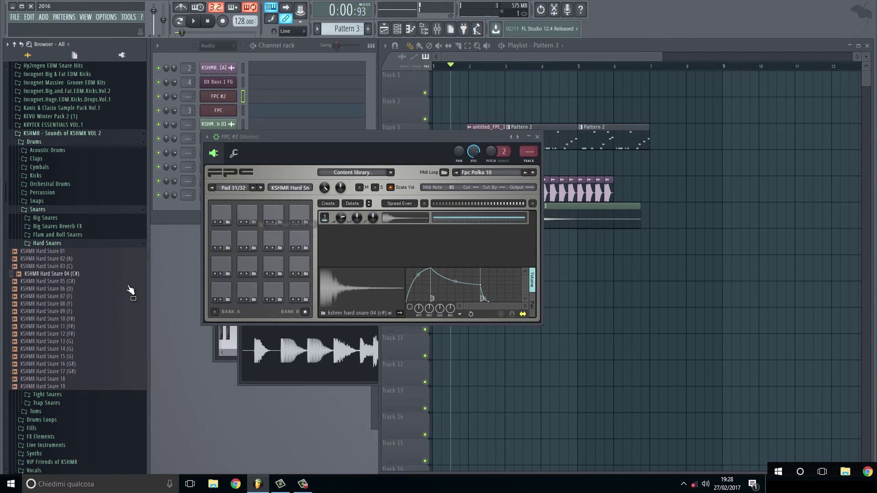
# - Load KSHMR Hard Snare 07 onto Pad 32 and Hard Snares 08, 10, 11 and 14 onto Pads 25 to 28
pyautogui.moveTo(64, 296); pyautogui.dragTo(221, 242)
pyautogui.moveTo(64, 318); pyautogui.dragTo(247, 241)
pyautogui.moveTo(64, 326); pyautogui.dragTo(269, 251)
pyautogui.moveTo(64, 348); pyautogui.dragTo(296, 246)
# - Audition the loaded snare pads and map notes for the entire Bank B
pyautogui.click(273, 239)
pyautogui.click(248, 239)
pyautogui.click(222, 238)
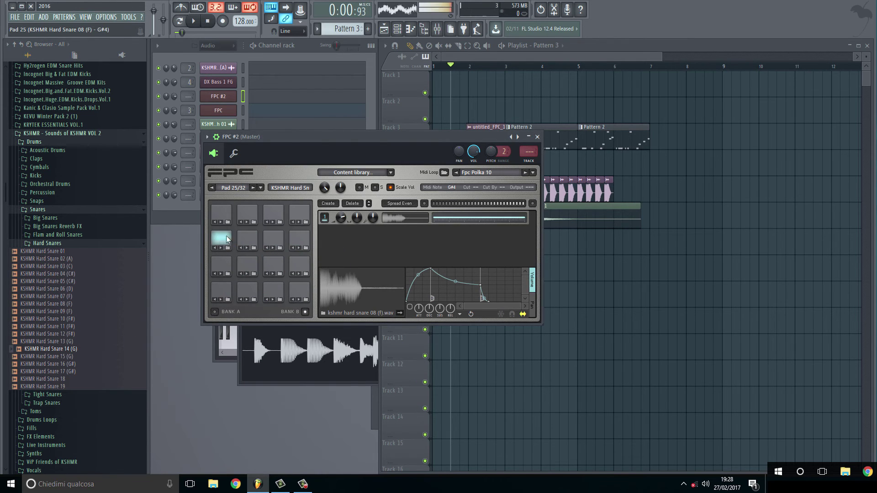
pyautogui.click(222, 213)
pyautogui.click(260, 188)
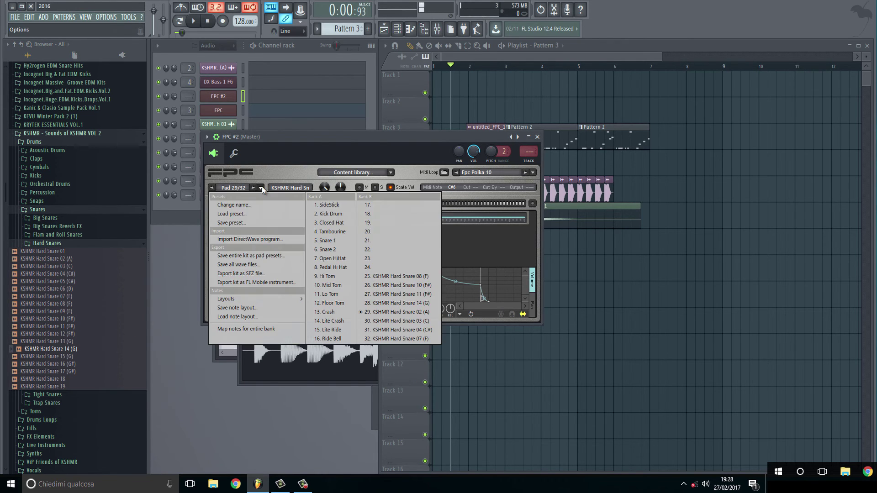
pyautogui.click(265, 329)
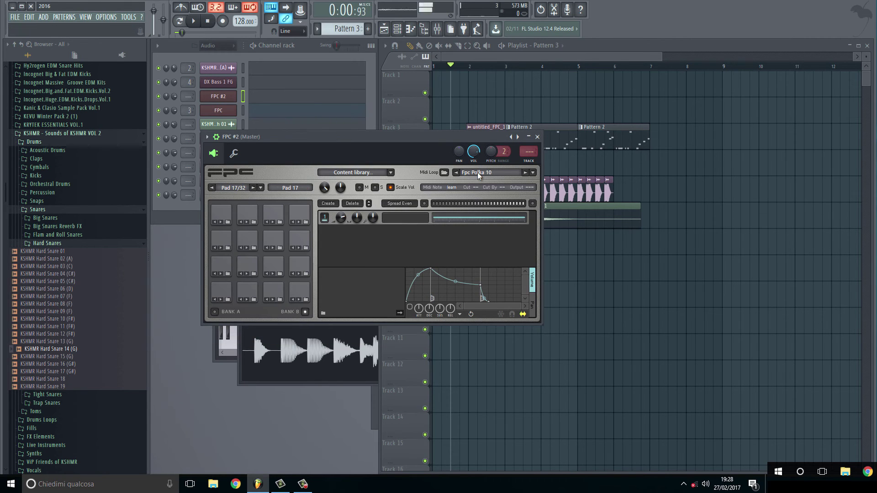
# - Draw one-bar notes at bar 1 of FPC #2's piano roll for Hard Snares 08, 10, 11, 14, 02 and 03
pyautogui.rightClick(227, 98)
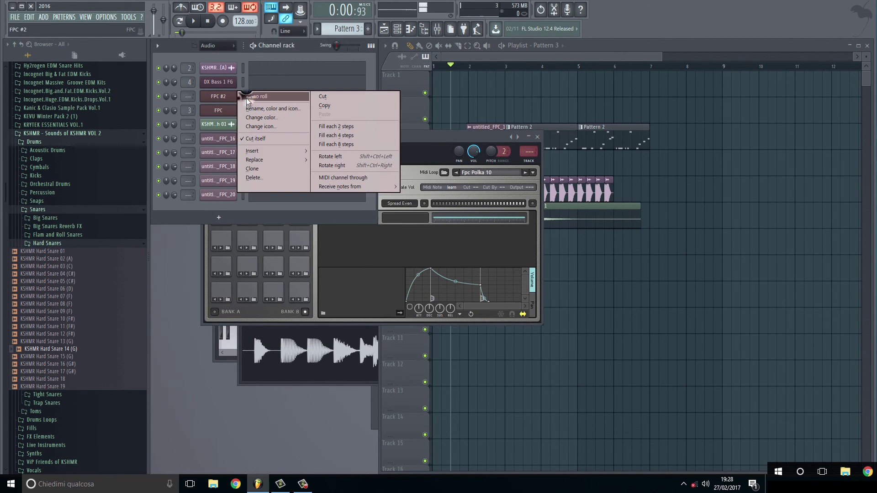
pyautogui.click(246, 98)
pyautogui.click(450, 272)
pyautogui.moveTo(451, 272); pyautogui.dragTo(411, 214)
pyautogui.click(412, 206)
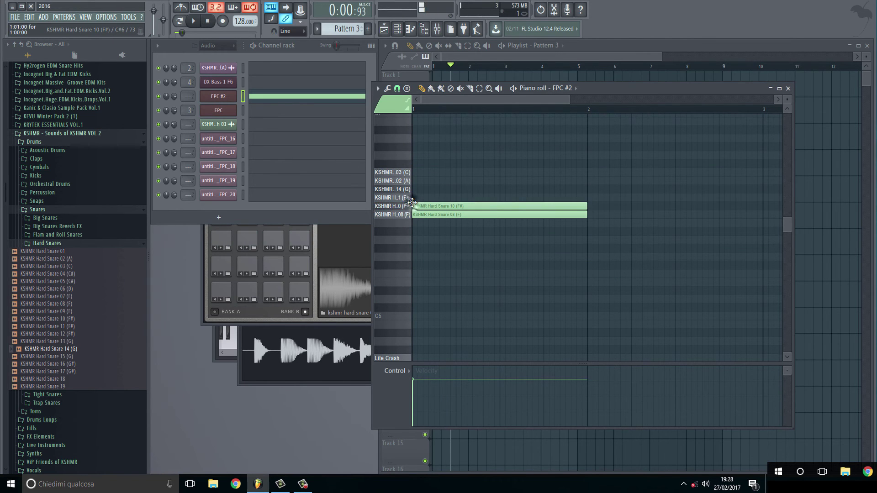
pyautogui.click(413, 197)
pyautogui.click(414, 189)
pyautogui.click(415, 181)
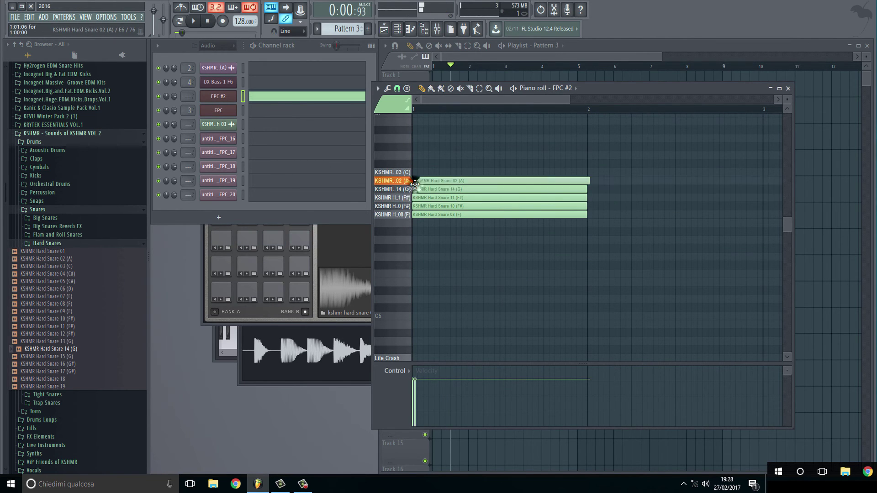
pyautogui.moveTo(415, 183); pyautogui.dragTo(415, 180)
pyautogui.click(414, 172)
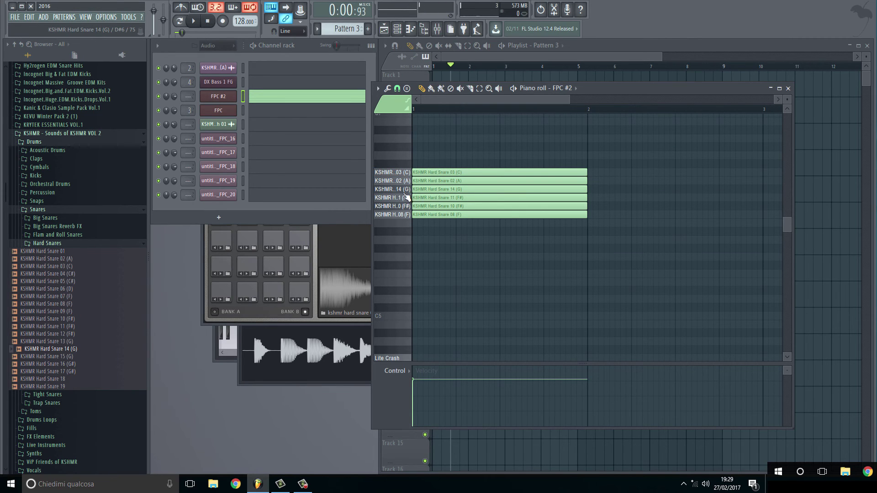
# - Set FPC #2's arpeggiator to the random direction with a time of 2 steps and close the channel settings
pyautogui.click(224, 97)
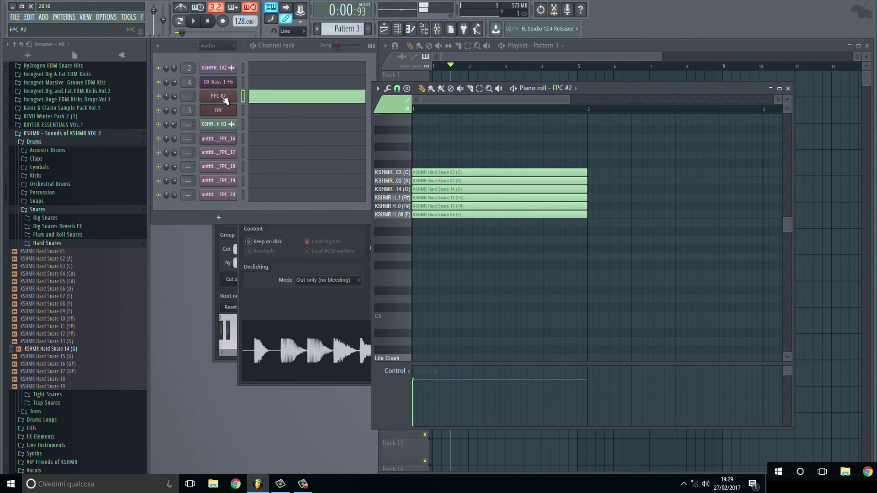
pyautogui.click(225, 98)
pyautogui.click(234, 153)
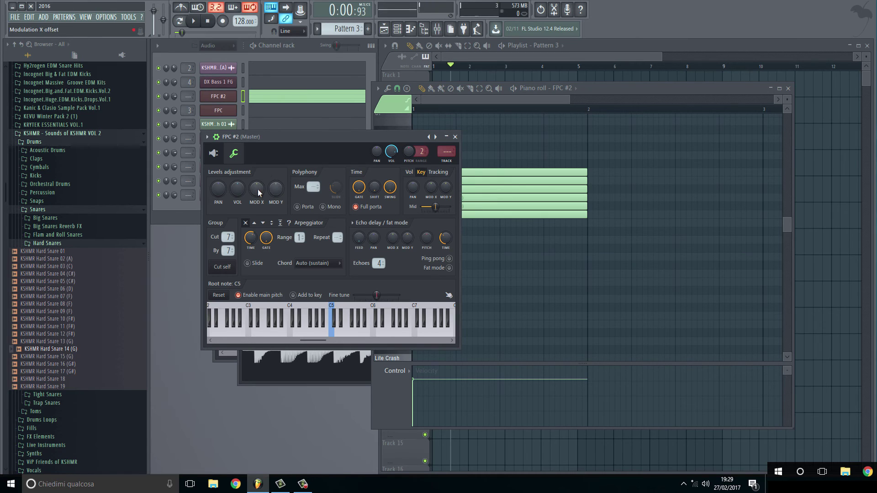
pyautogui.rightClick(250, 243)
pyautogui.moveTo(284, 257)
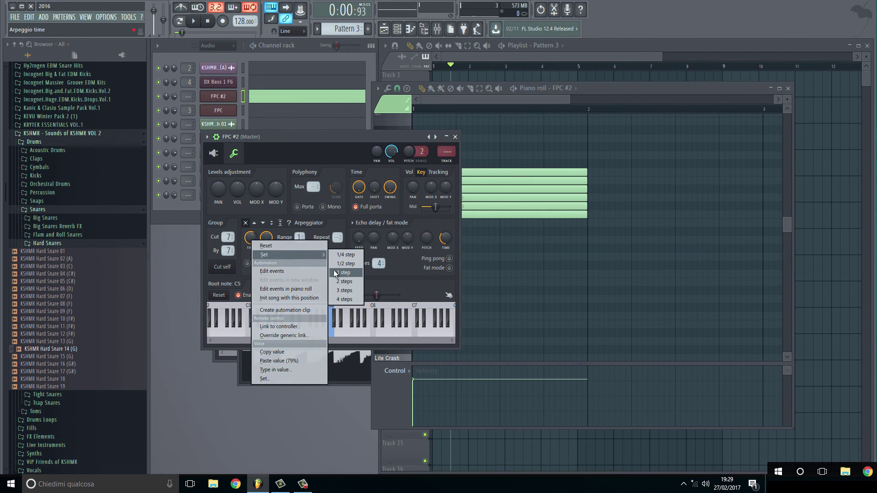
pyautogui.click(340, 280)
pyautogui.click(289, 224)
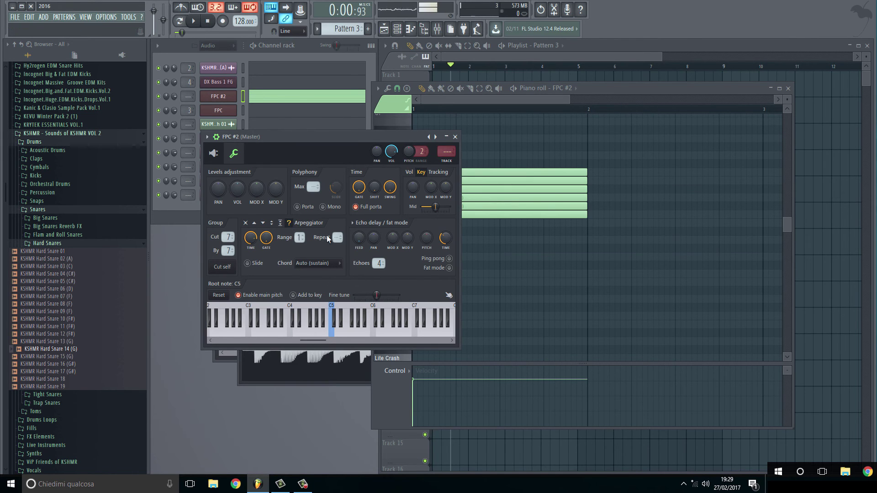
pyautogui.click(455, 136)
# - Place Pattern 3 at bar 6 of Track 2 and add Pattern 2 clips at bars 7 and 9 of Track 3
pyautogui.click(499, 59)
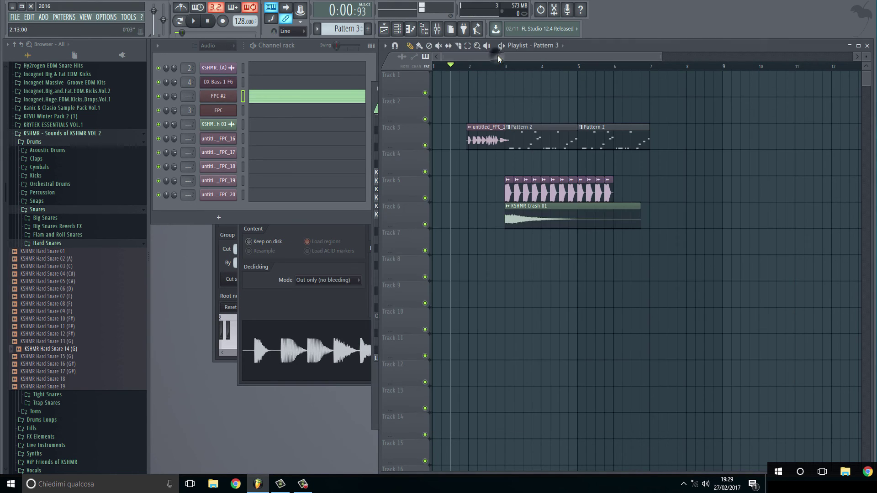
pyautogui.click(641, 119)
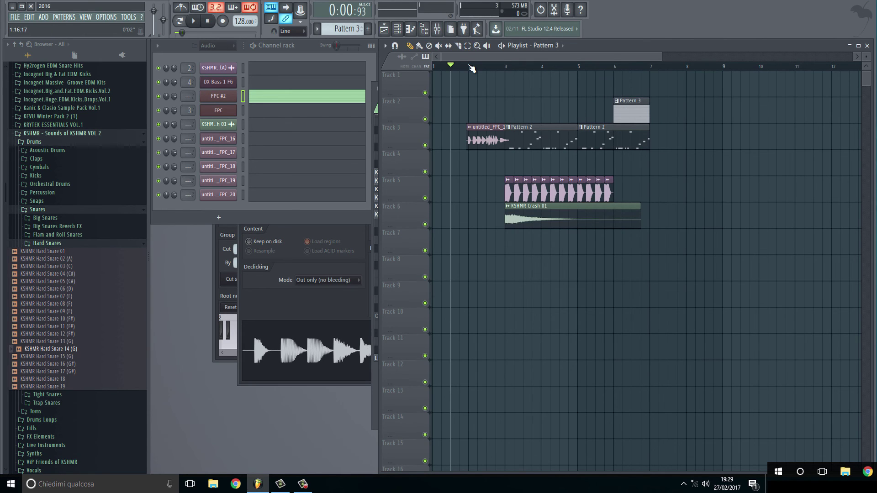
pyautogui.moveTo(470, 67); pyautogui.dragTo(587, 66)
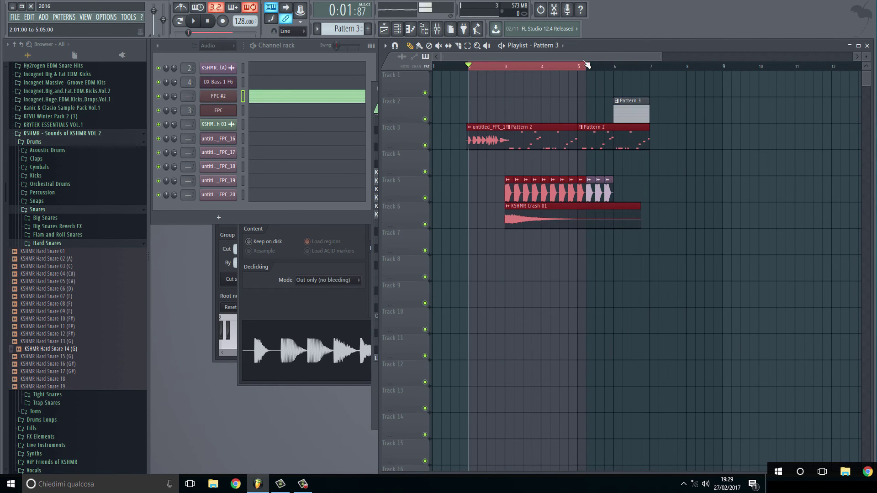
pyautogui.click(652, 135)
pyautogui.click(657, 137)
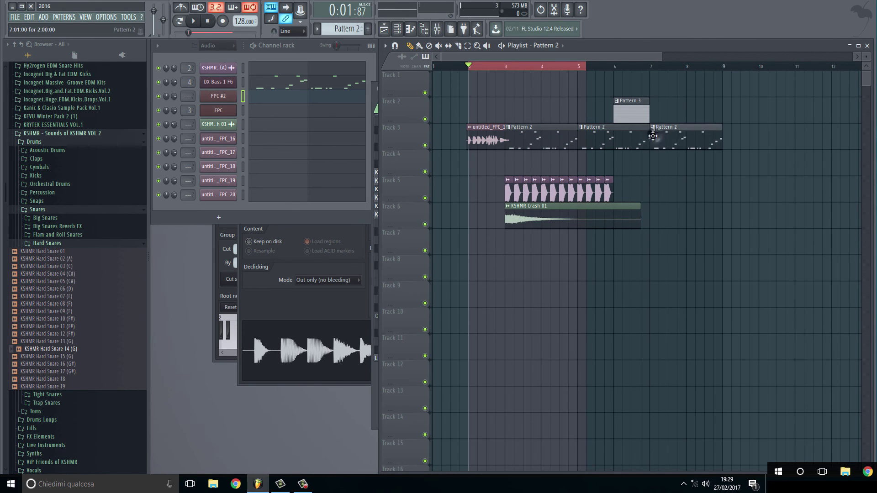
pyautogui.click(739, 137)
# - Paint KSHMR Punchy Kick 02 clips from bar 7 through bar 10 on Track 5 and add KSHMR Crash 01 at bar 7 on Track 6
pyautogui.click(613, 185)
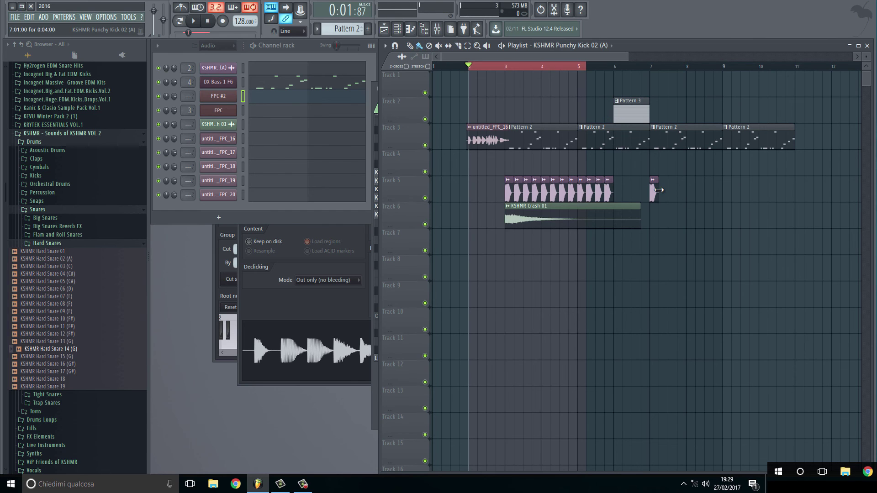
pyautogui.moveTo(660, 188); pyautogui.dragTo(784, 188)
pyautogui.click(644, 218)
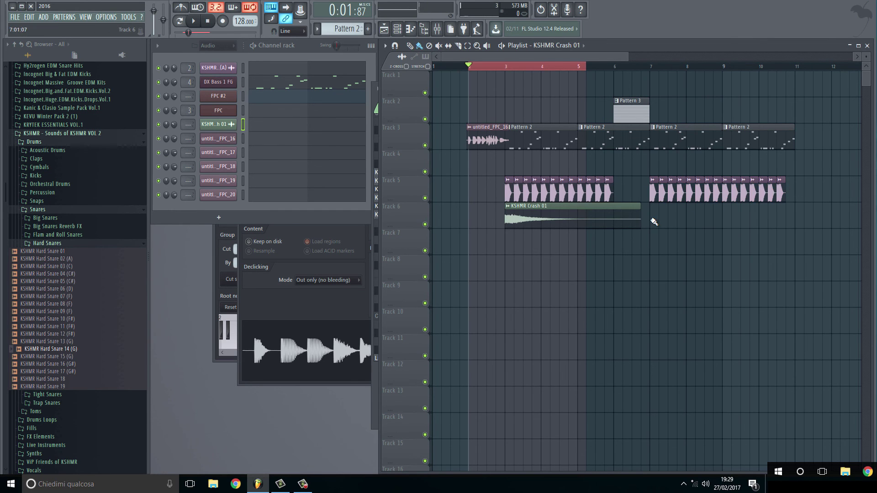
pyautogui.click(651, 219)
# - Clear the playlist time selection and play the extended arrangement to listen to the new fill, stopping playback when done
pyautogui.click(466, 71)
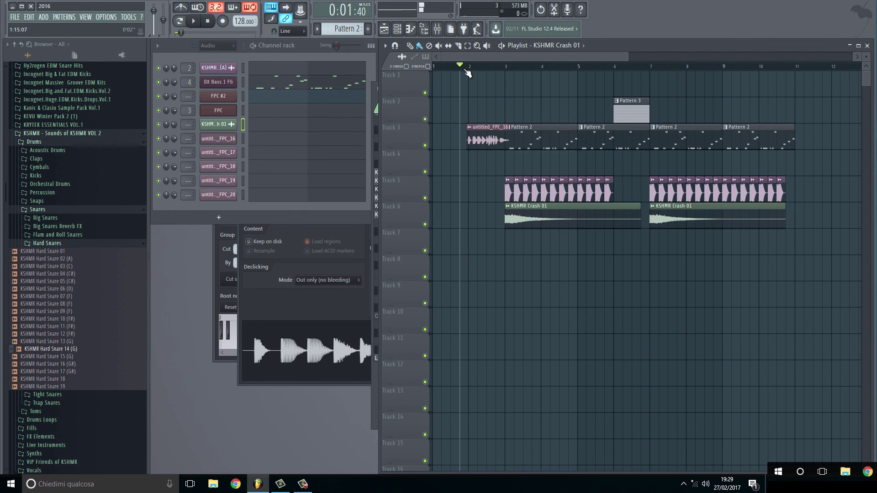
pyautogui.press('space')
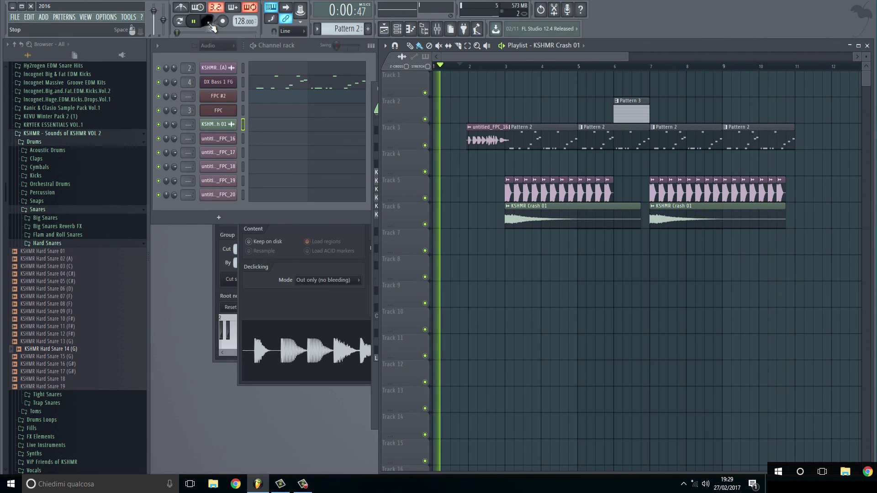
pyautogui.click(194, 21)
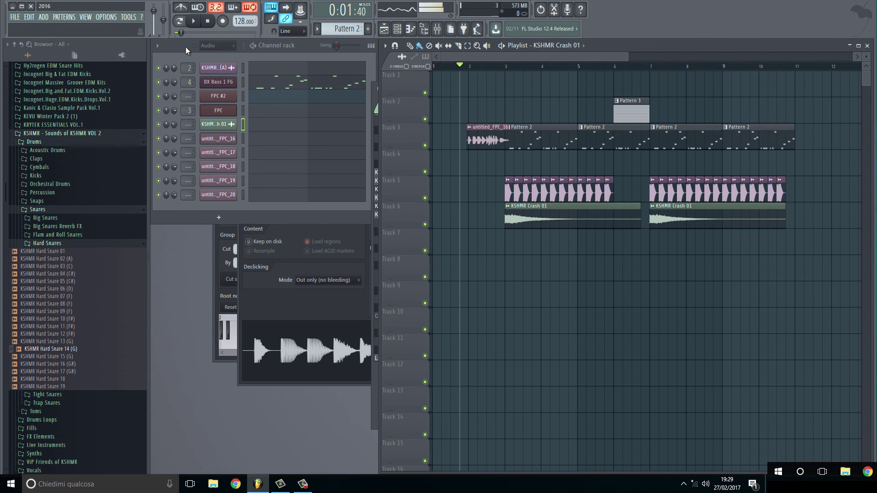